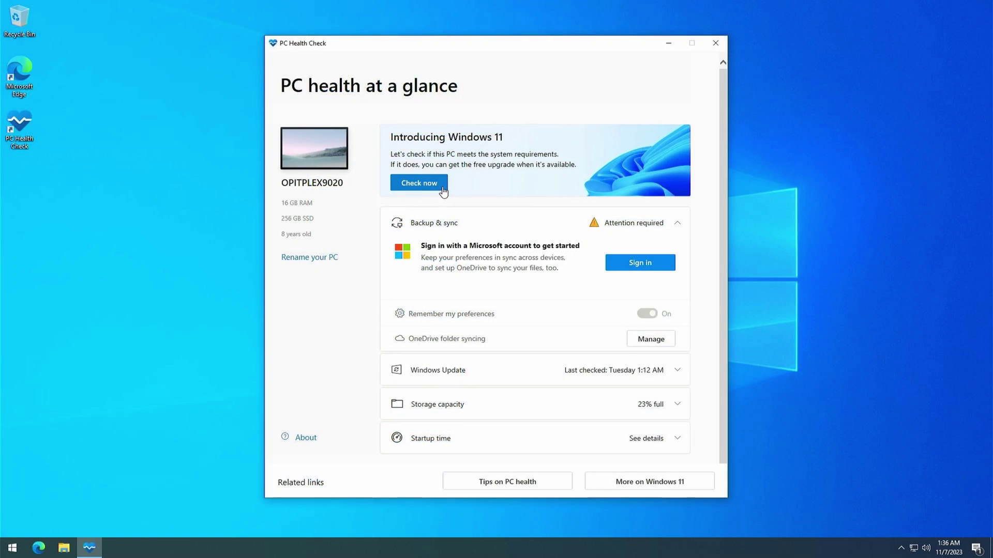
# Step: Run the PC Health Check Windows 11 compatibility test, dismiss the result and close the app
pyautogui.click(442, 187)
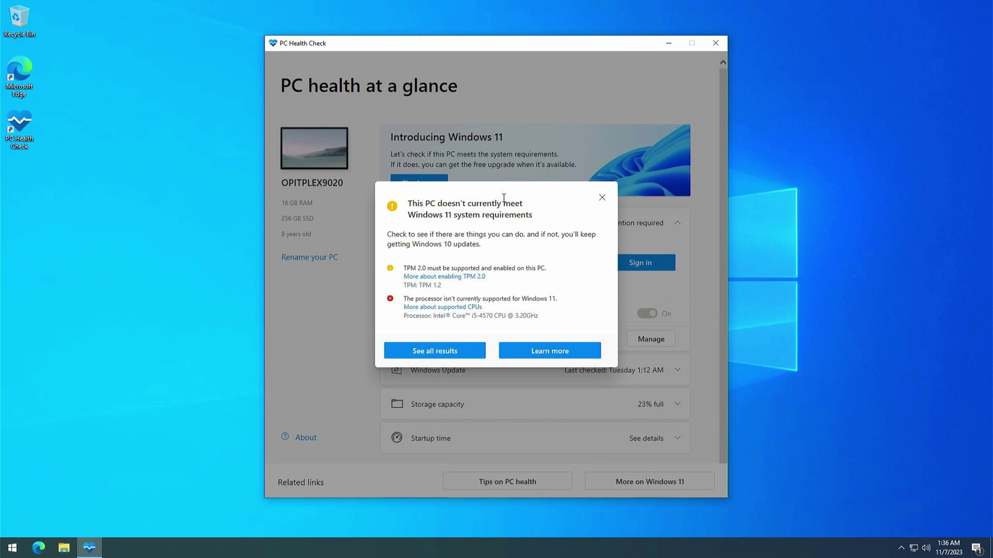
pyautogui.click(602, 200)
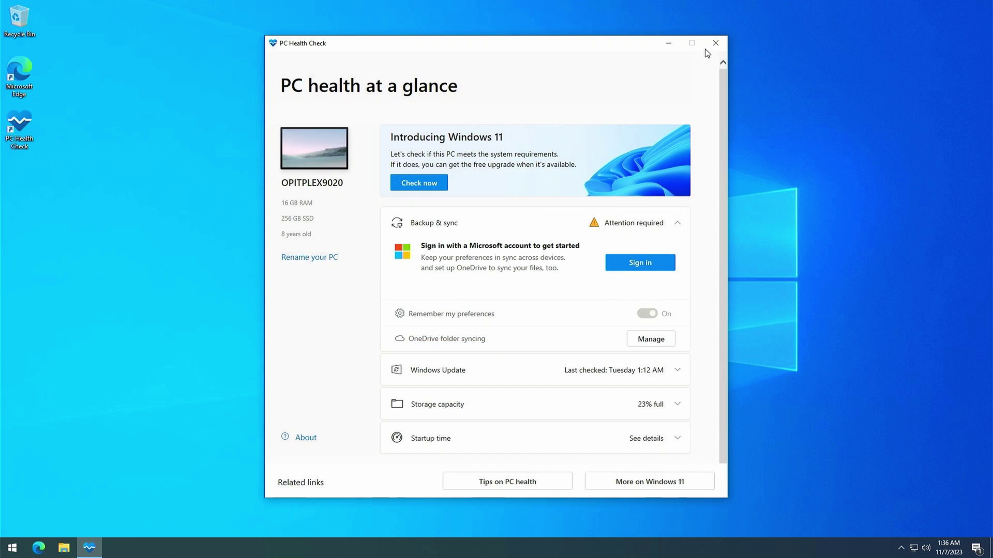
pyautogui.click(716, 44)
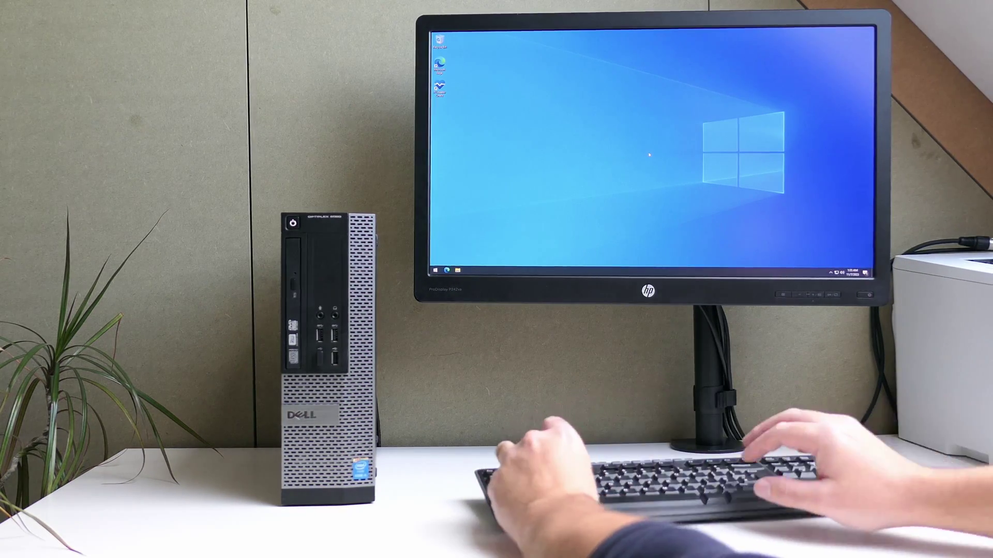
# Step: Search the Start menu for 'about' and open the About your PC settings page
pyautogui.press('super')
pyautogui.write('about')
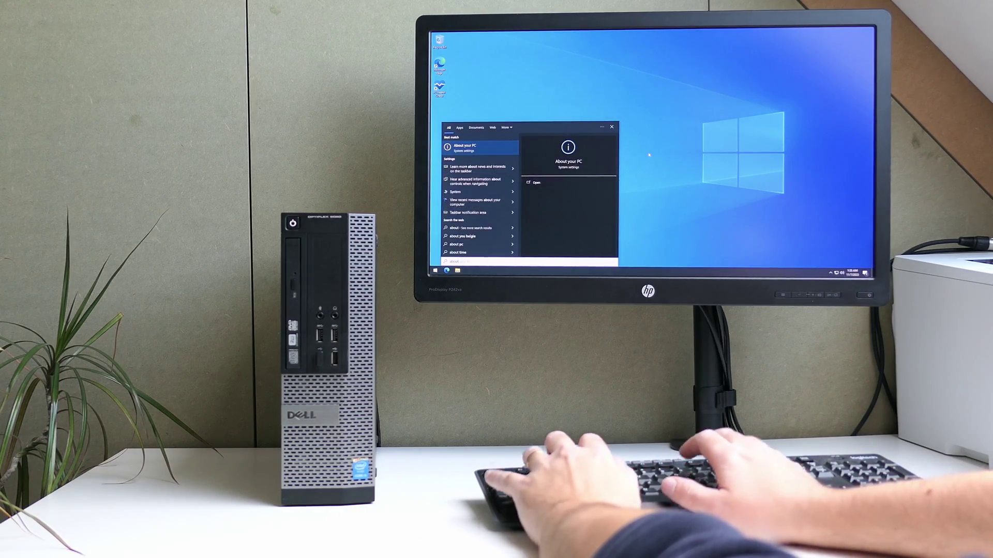
pyautogui.press('Return')
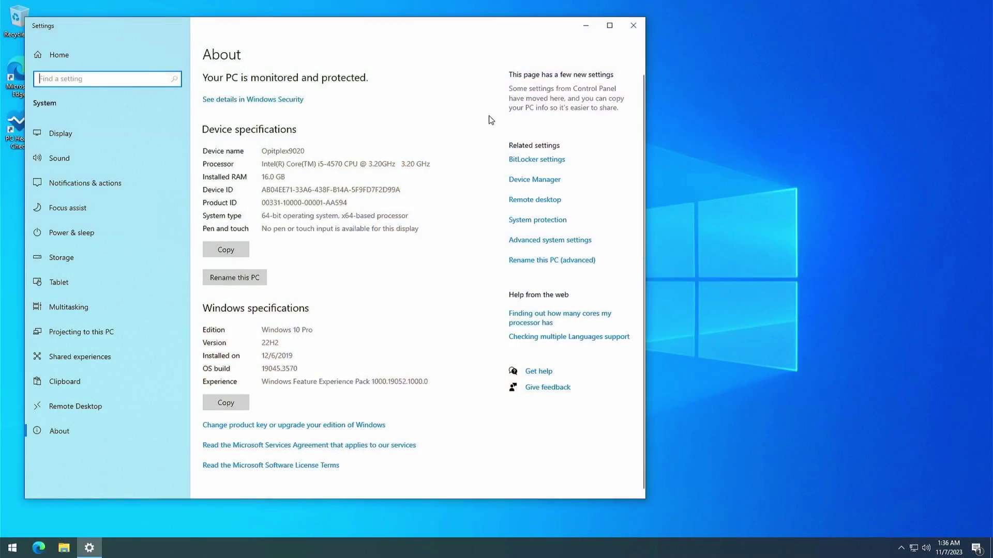
# Step: Highlight the Intel Core i5-4570 processor and Windows 10 Pro 22H2 edition values, then close Settings
pyautogui.moveTo(432, 164); pyautogui.dragTo(260, 173)
pyautogui.click(316, 335)
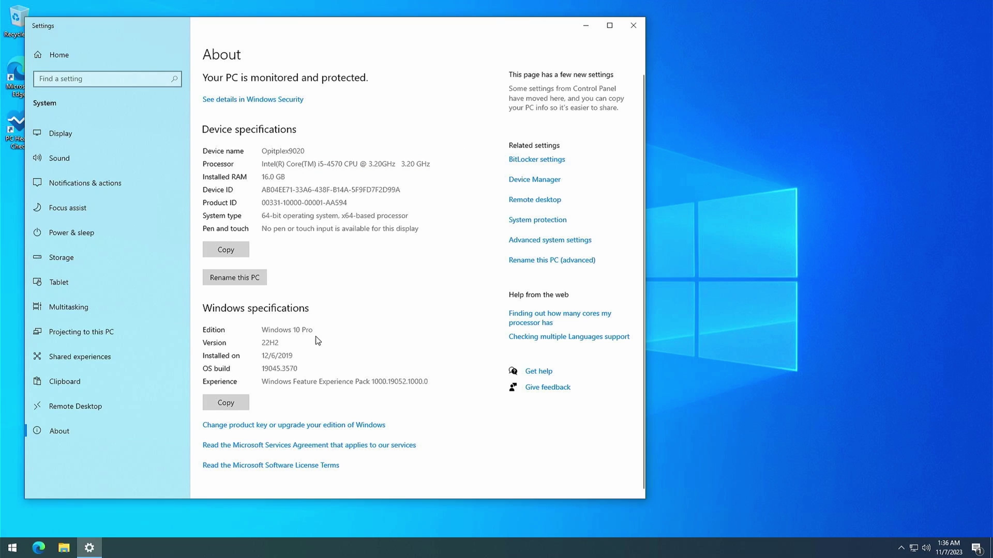
pyautogui.moveTo(313, 331); pyautogui.dragTo(261, 335)
pyautogui.click(444, 326)
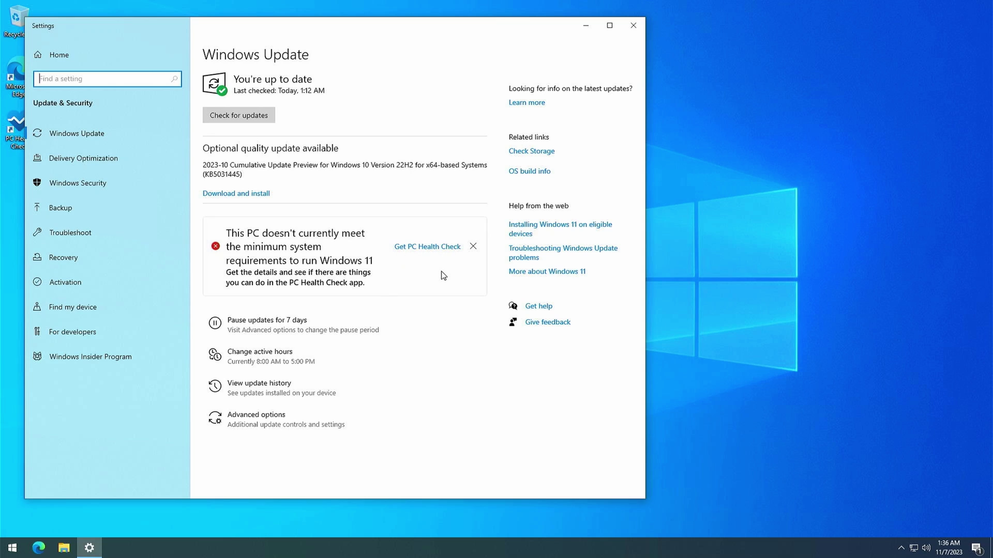
pyautogui.click(633, 25)
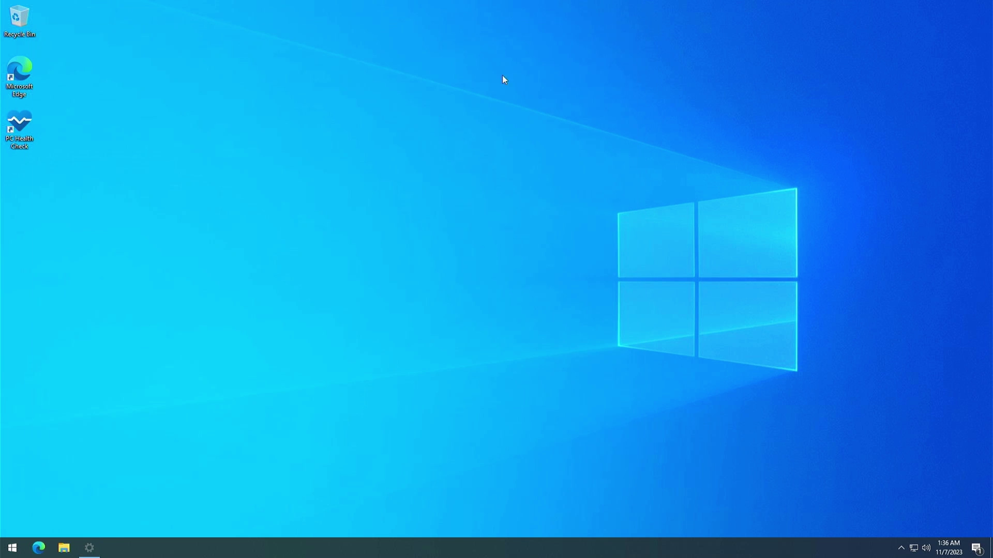
# Step: Relaunch PC Health Check from the desktop, rerun the Windows 11 check, and close it
pyautogui.doubleClick(32, 111)
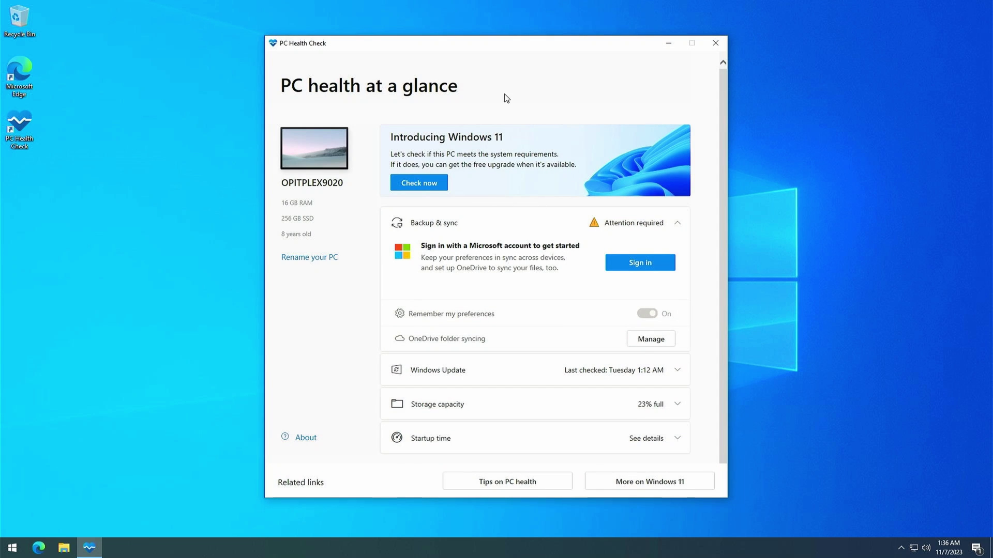
pyautogui.click(443, 190)
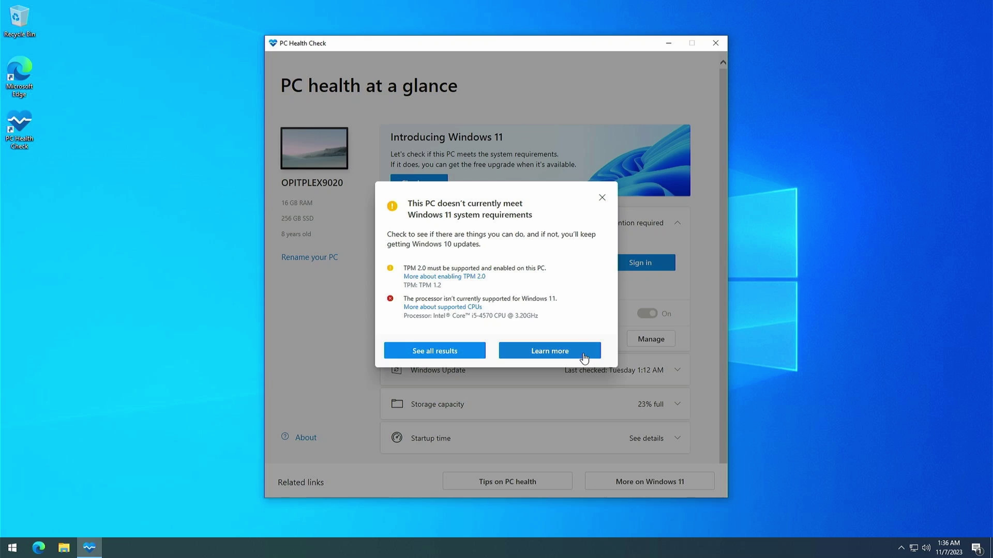
pyautogui.click(602, 199)
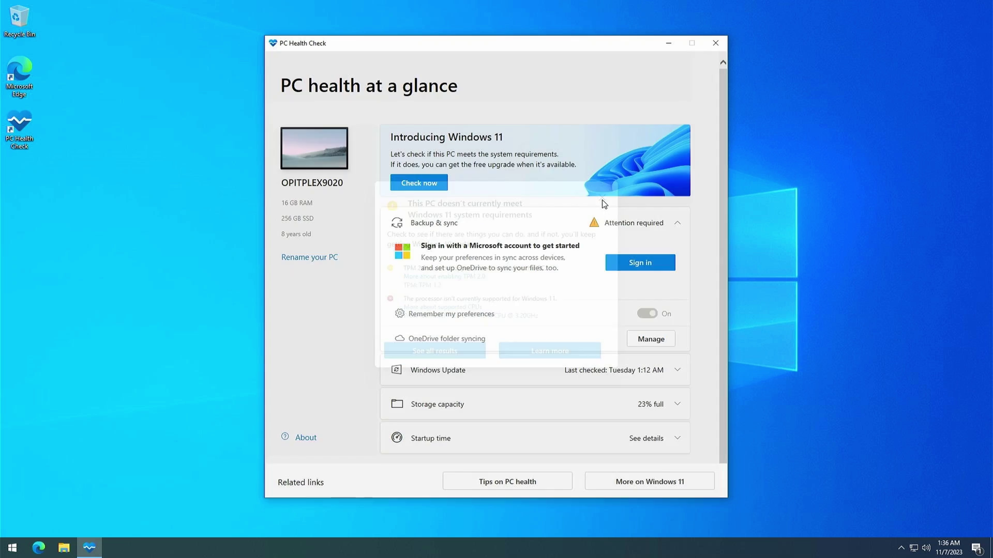
pyautogui.click(716, 44)
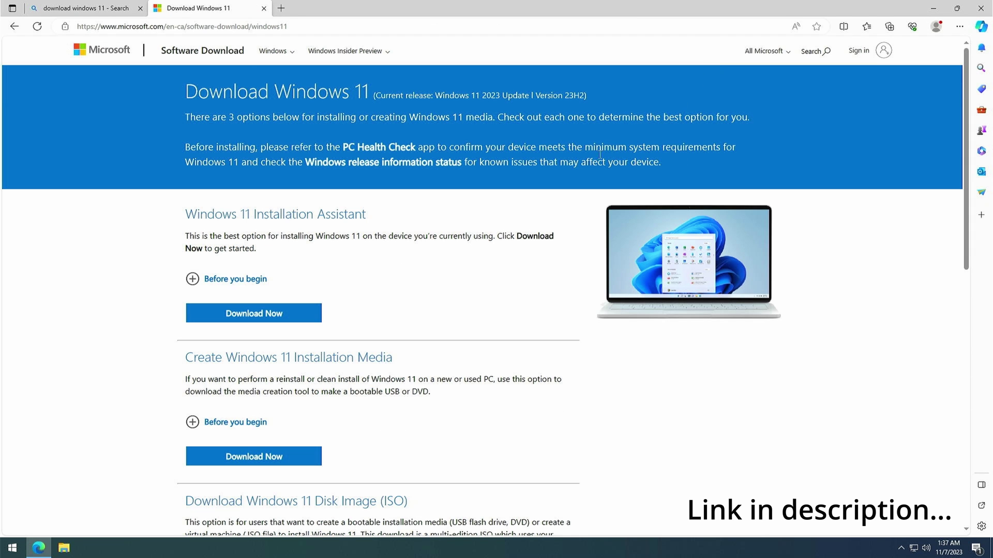
# Step: Scroll the Download Windows 11 page down to the Windows 11 Disk Image (ISO) section
pyautogui.scroll(-3, 662, 406)
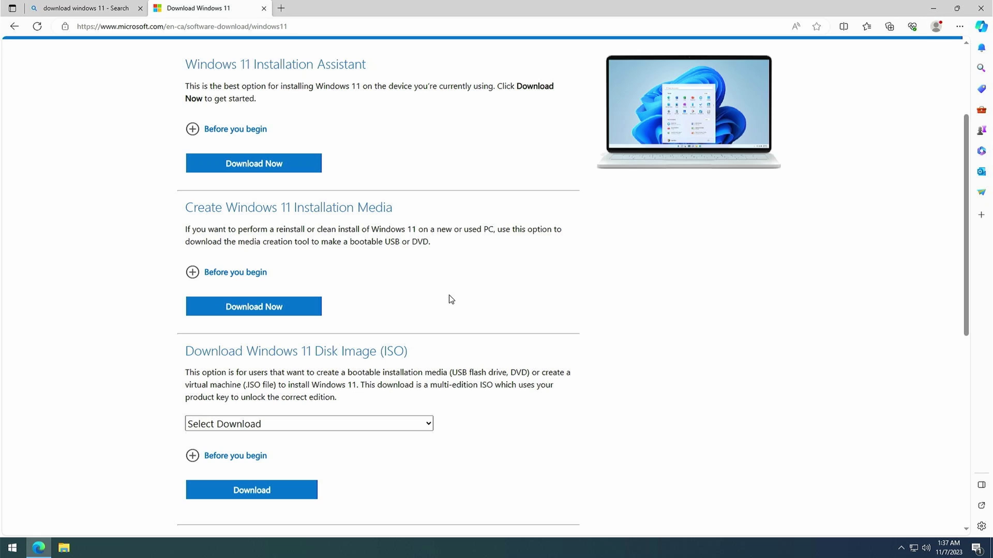
pyautogui.scroll(-3, 666, 303)
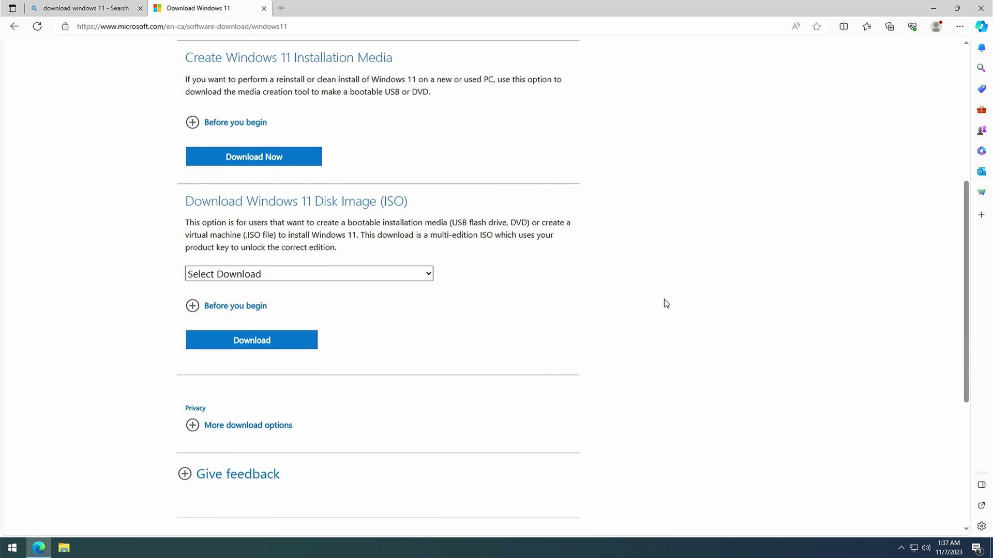
# Step: Select Windows 11 (multi-edition ISO), submit Download, and leave the product language unchosen
pyautogui.click(427, 276)
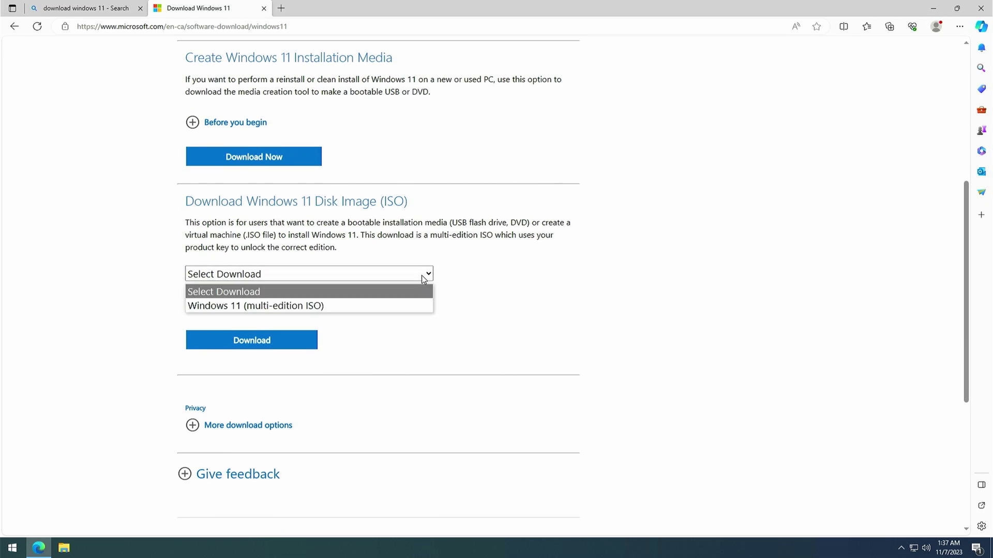
pyautogui.click(398, 305)
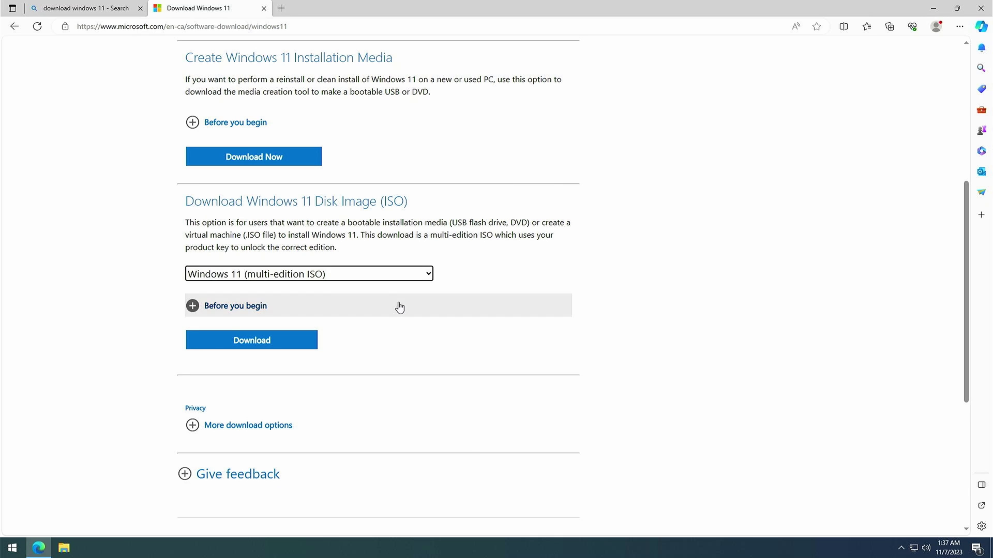
pyautogui.click(305, 345)
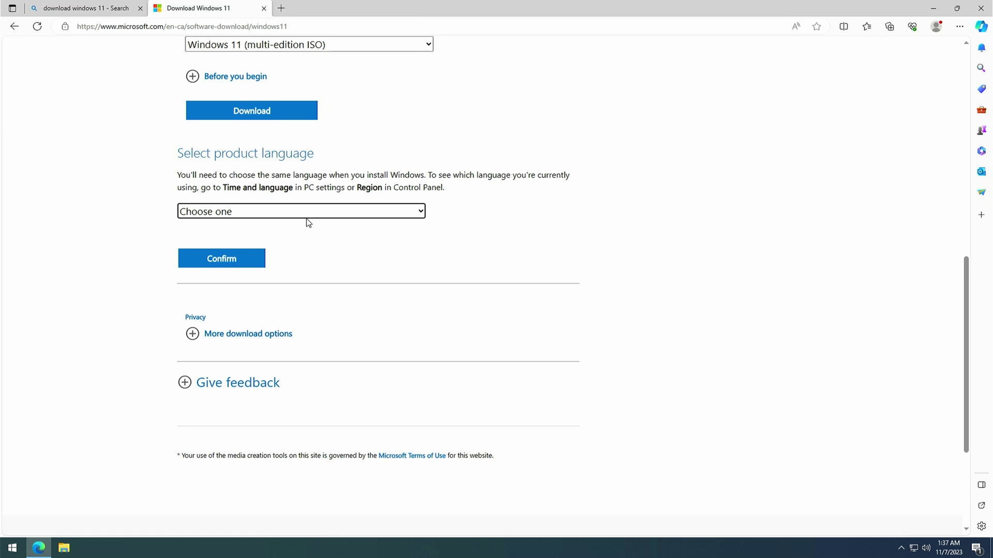
pyautogui.click(313, 214)
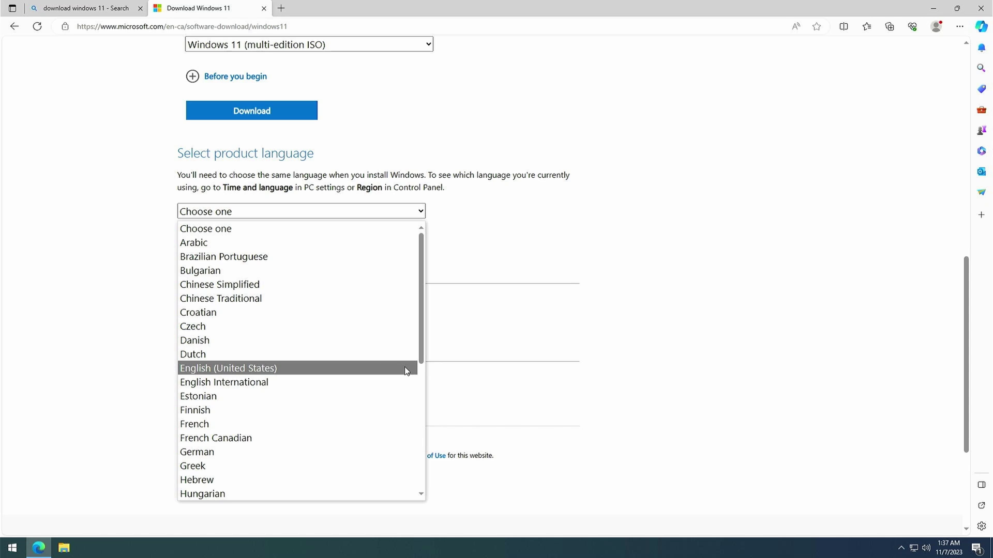
pyautogui.click(653, 275)
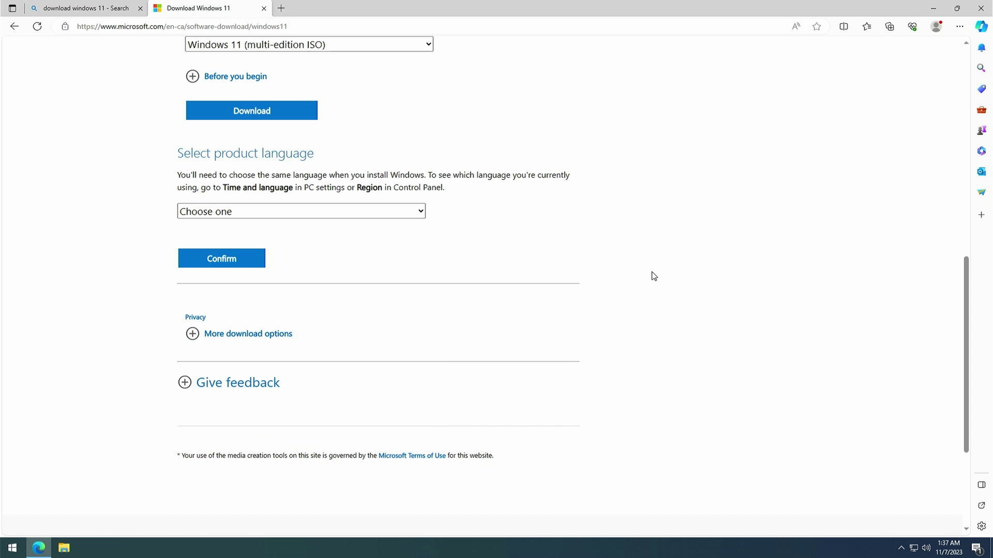
# Step: Launch Command Prompt as administrator from the 'cmd' search
pyautogui.press('super')
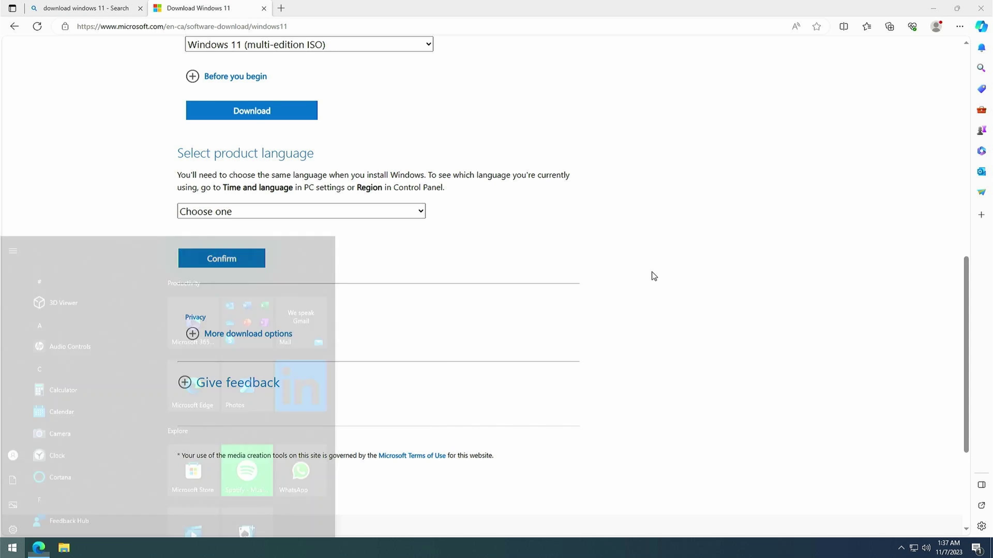
pyautogui.write('cmd')
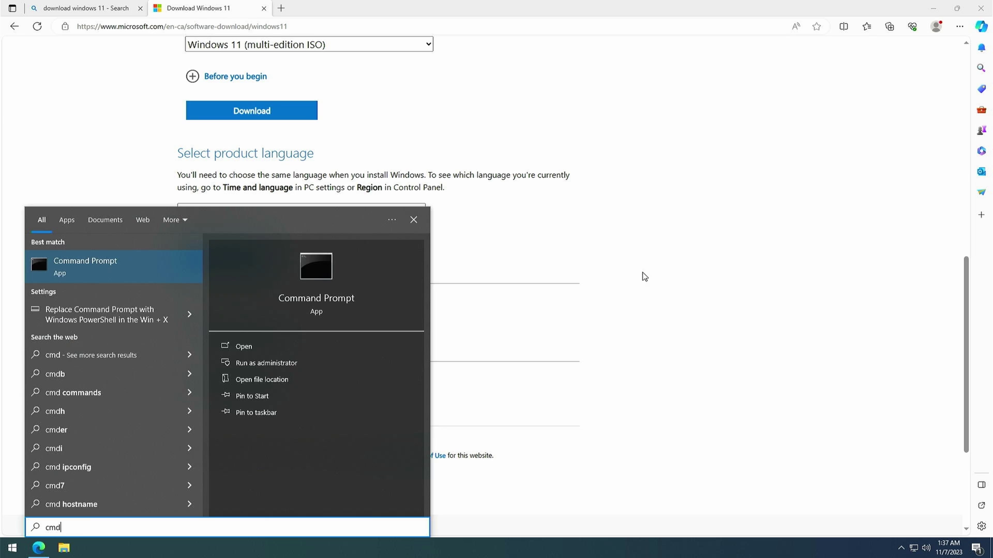
pyautogui.click(365, 362)
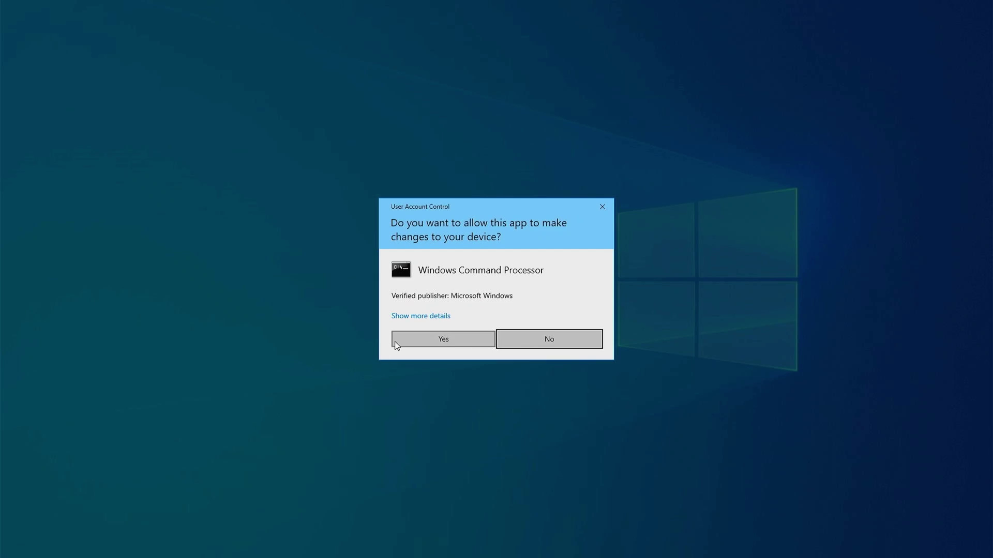
pyautogui.click(411, 339)
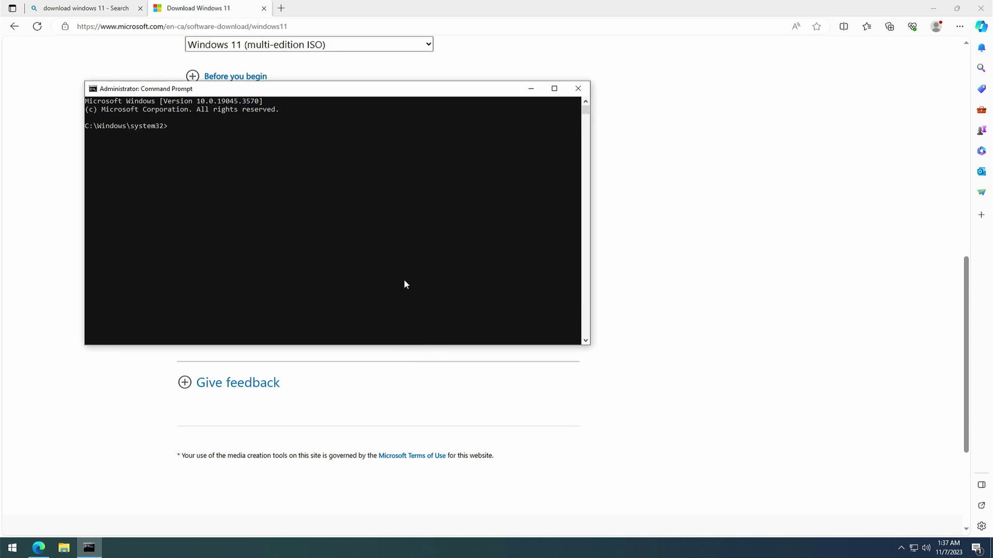
# Step: Run dism /online /get-intl, confirm the installed language is en-US, and close the console
pyautogui.write('dism ')
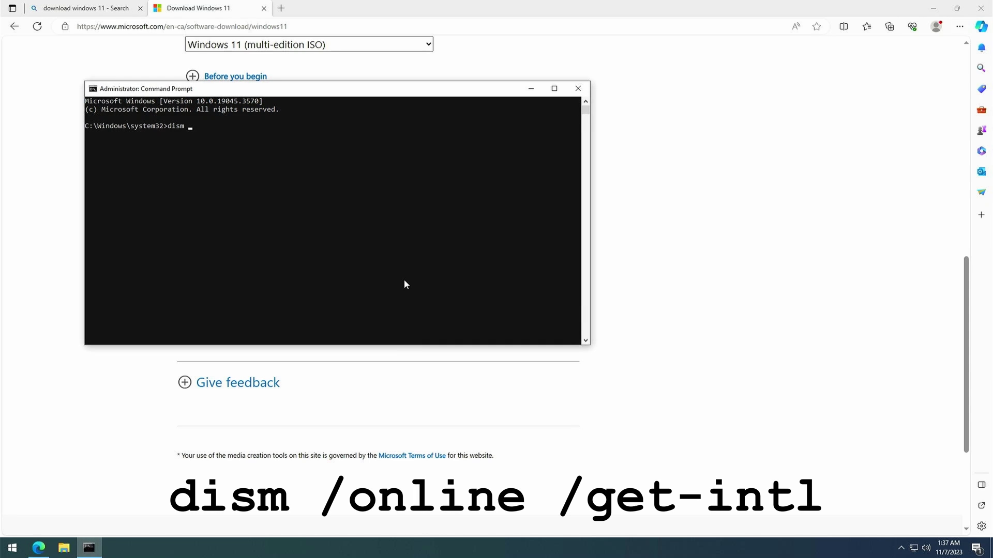
pyautogui.write('/online /get-intl')
pyautogui.press('Return')
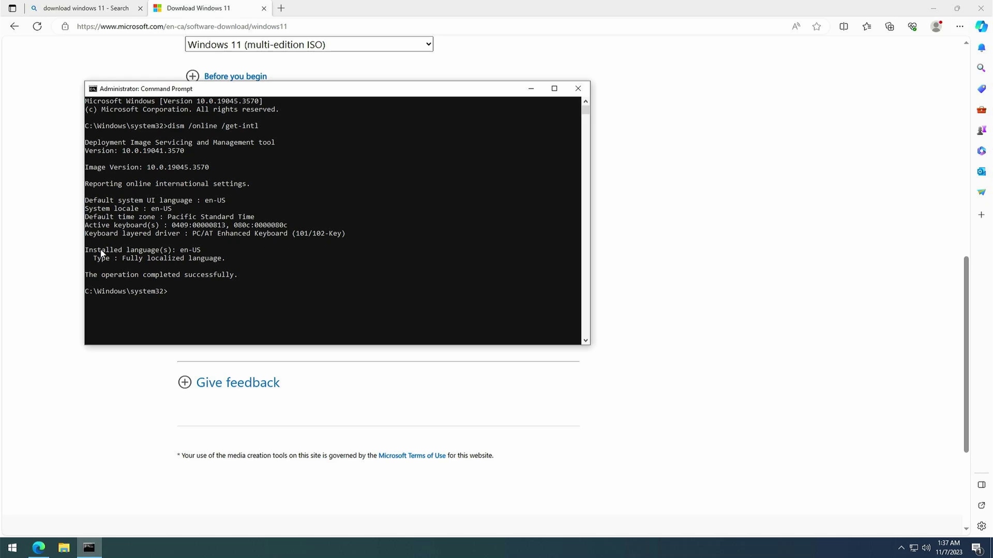
pyautogui.moveTo(85, 250); pyautogui.dragTo(231, 265)
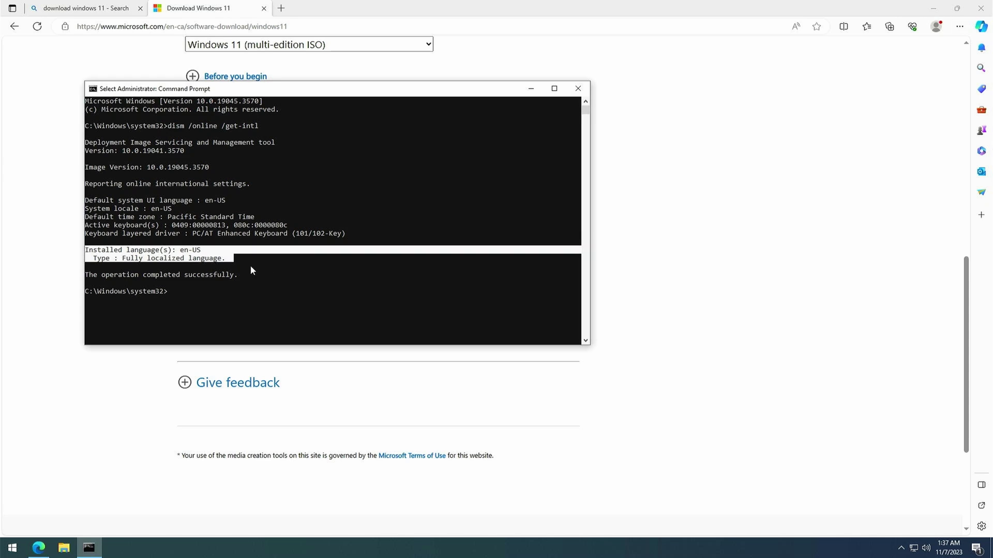
pyautogui.click(339, 316)
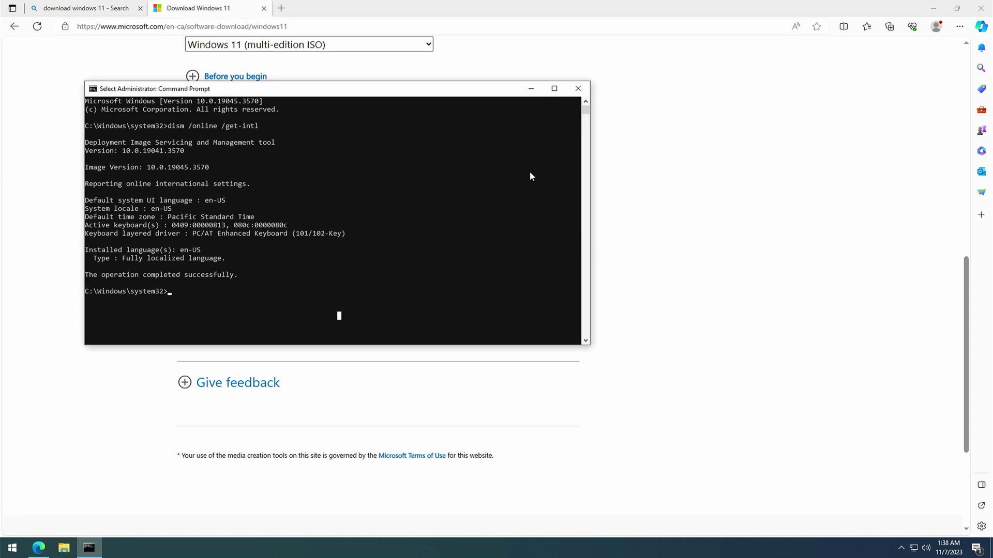
pyautogui.click(578, 89)
# Step: Confirm English (United States) as the product language and download the 64-bit Win11_23H2_English_x64.iso
pyautogui.click(414, 211)
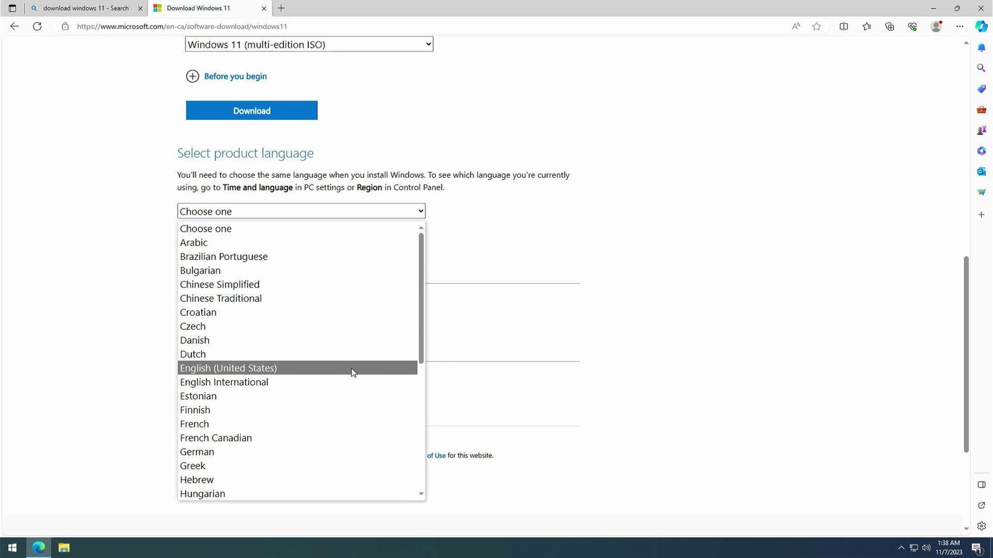
pyautogui.click(352, 368)
pyautogui.click(260, 261)
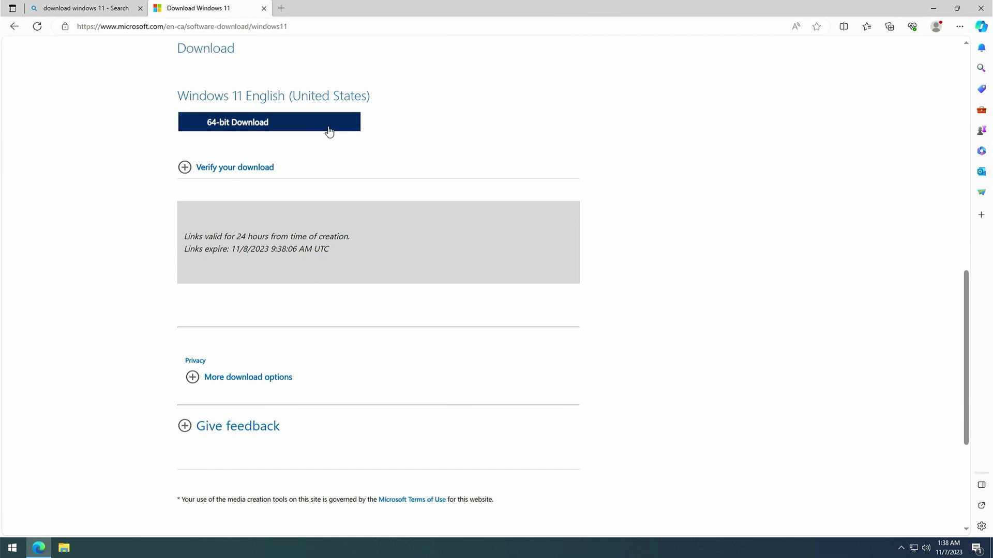
pyautogui.click(327, 127)
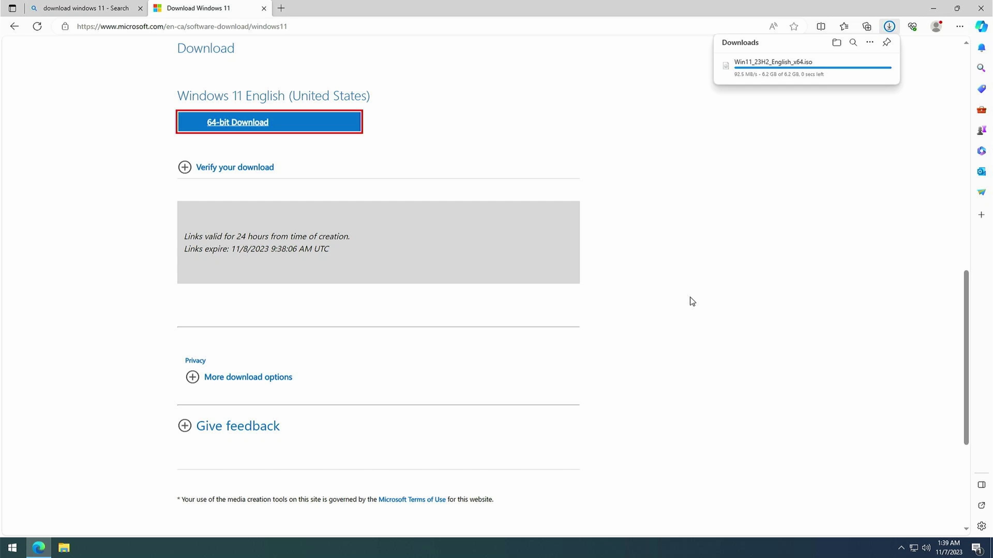
# Step: Close Edge, open the Downloads folder in File Explorer, and open the Win11_23H2_English_x64 image
pyautogui.click(982, 6)
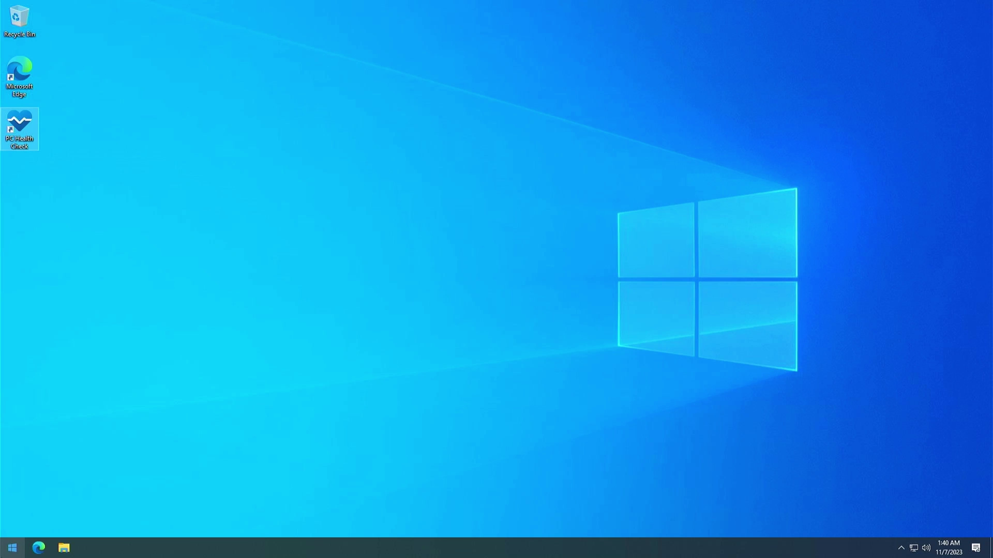
pyautogui.click(58, 550)
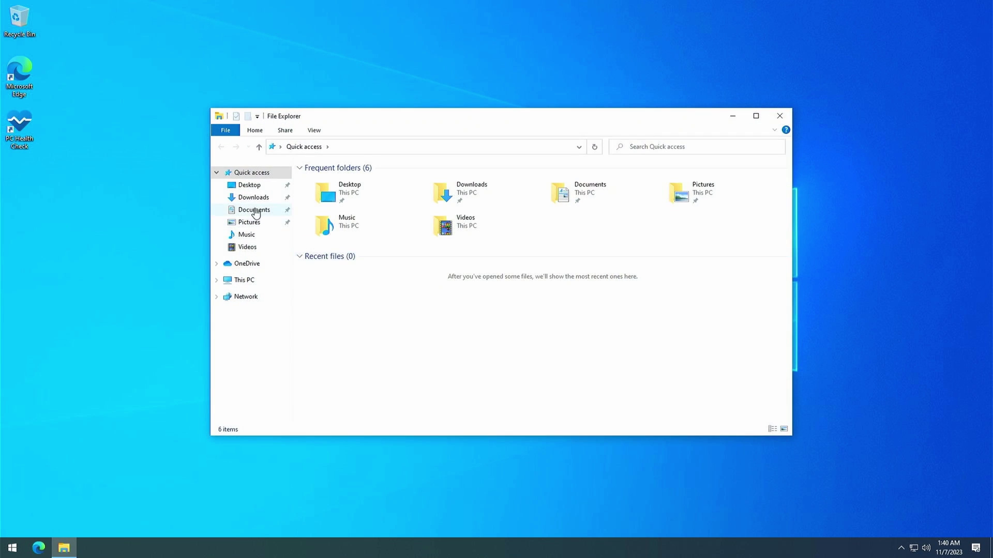
pyautogui.click(251, 201)
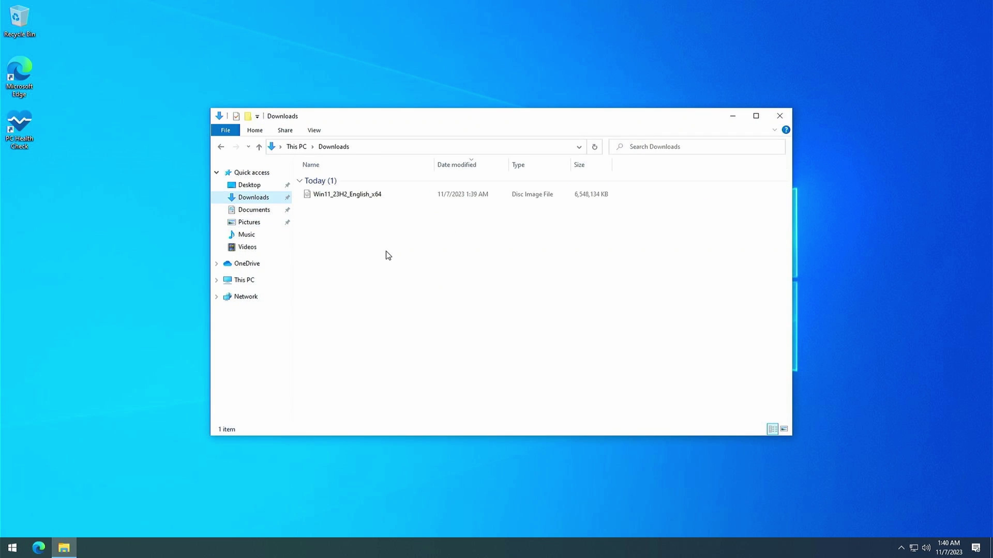
pyautogui.doubleClick(368, 196)
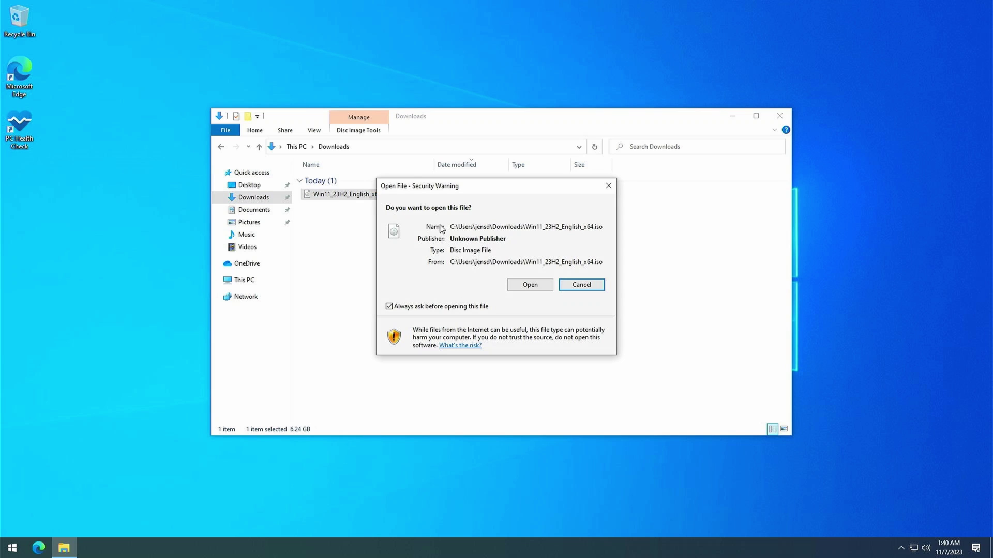
# Step: Accept the security warning to mount the ISO, then open DVD Drive (E:) under This PC
pyautogui.click(520, 287)
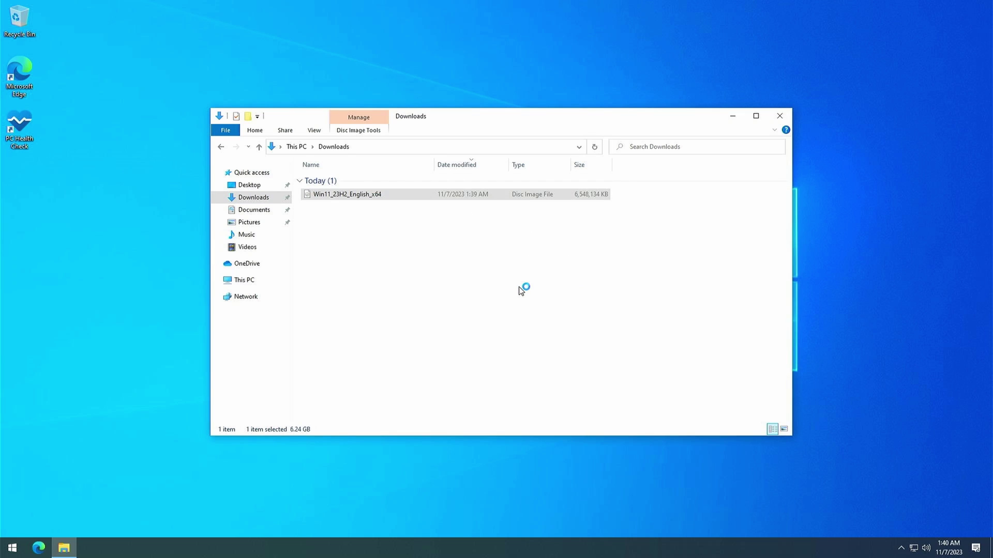
pyautogui.click(216, 280)
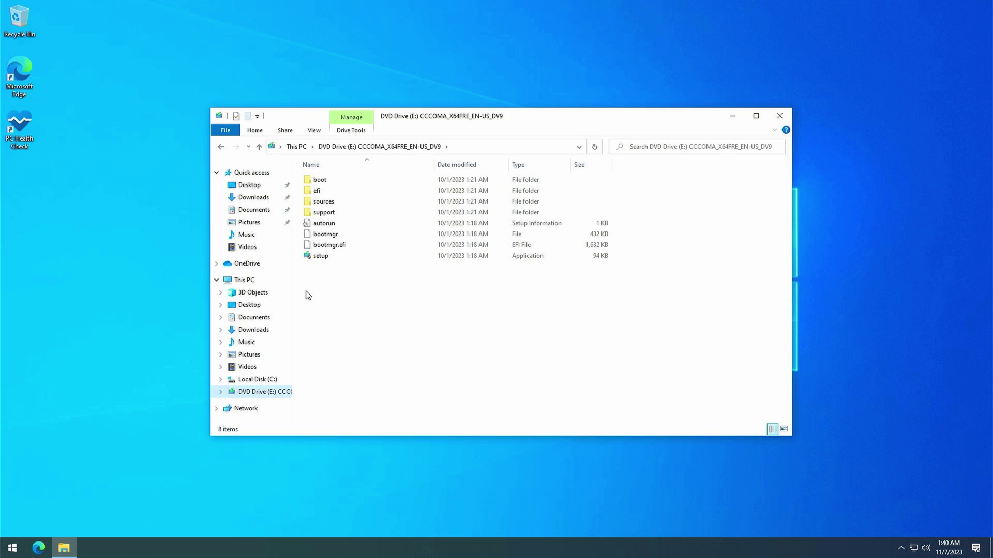
pyautogui.click(250, 198)
pyautogui.rightClick(331, 195)
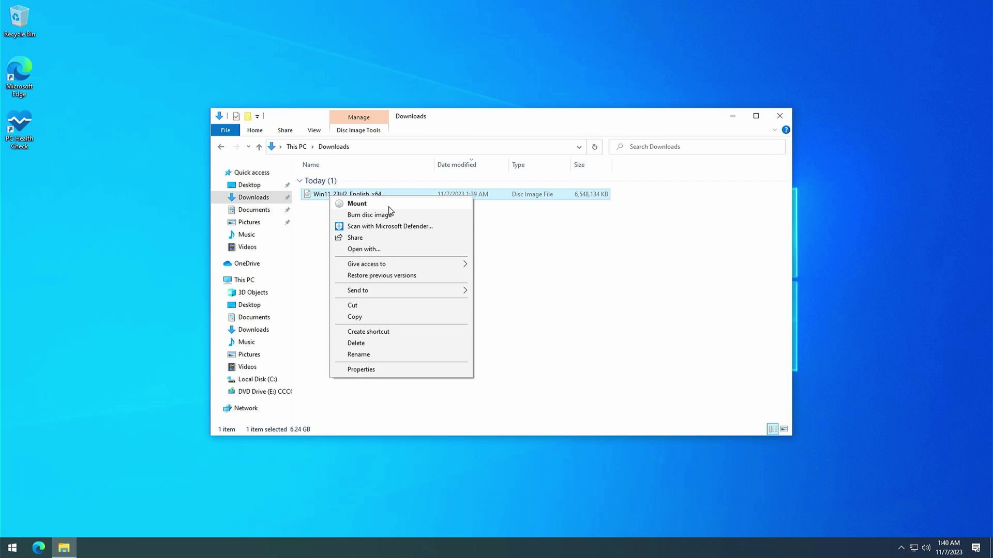
pyautogui.click(310, 244)
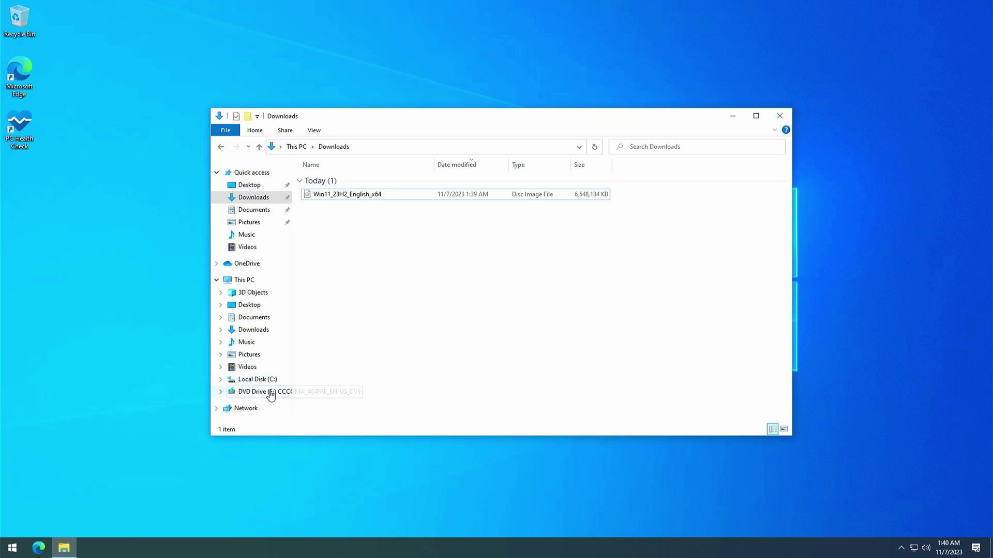
pyautogui.click(270, 392)
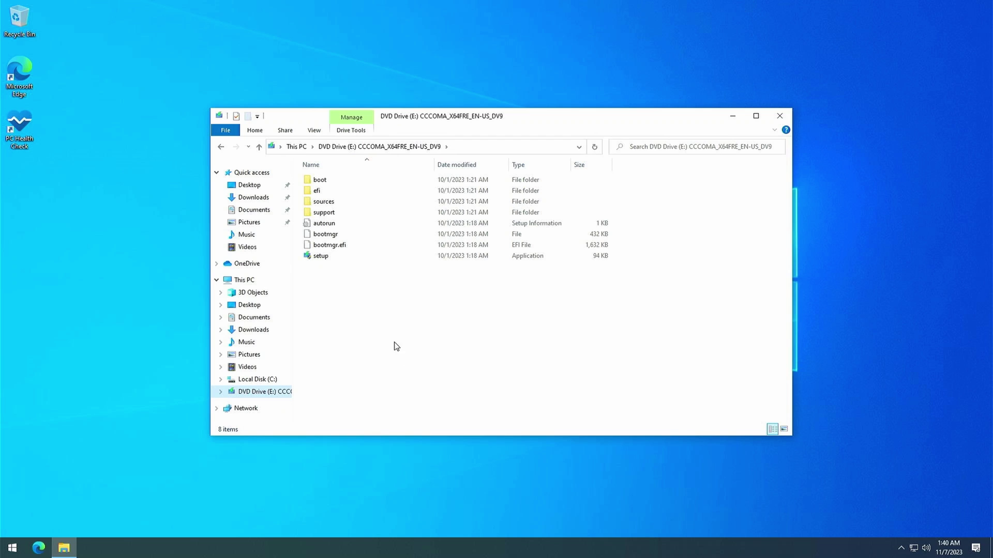
# Step: Create a desktop folder named 23H2 and copy all eight items from the mounted drive into it
pyautogui.rightClick(36, 234)
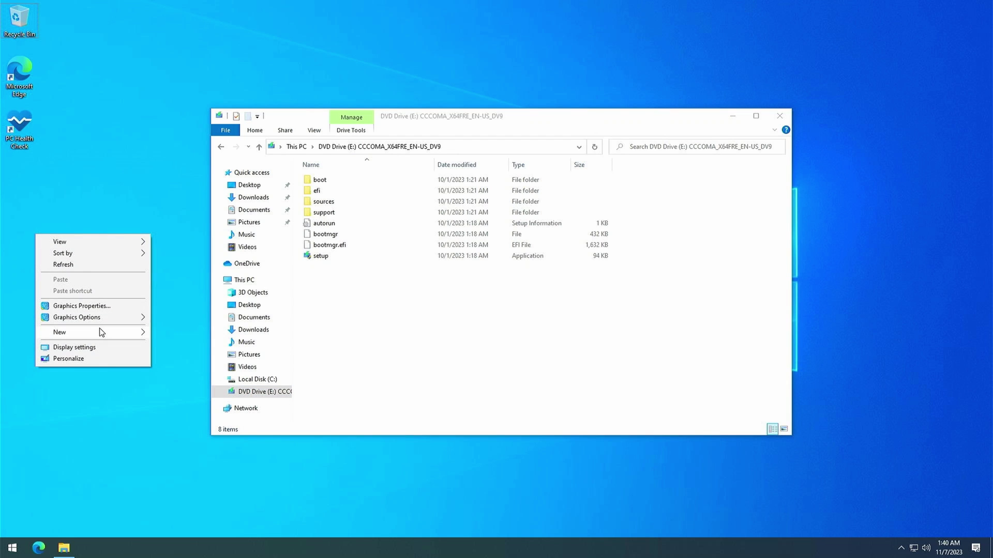
pyautogui.moveTo(133, 332)
pyautogui.click(167, 332)
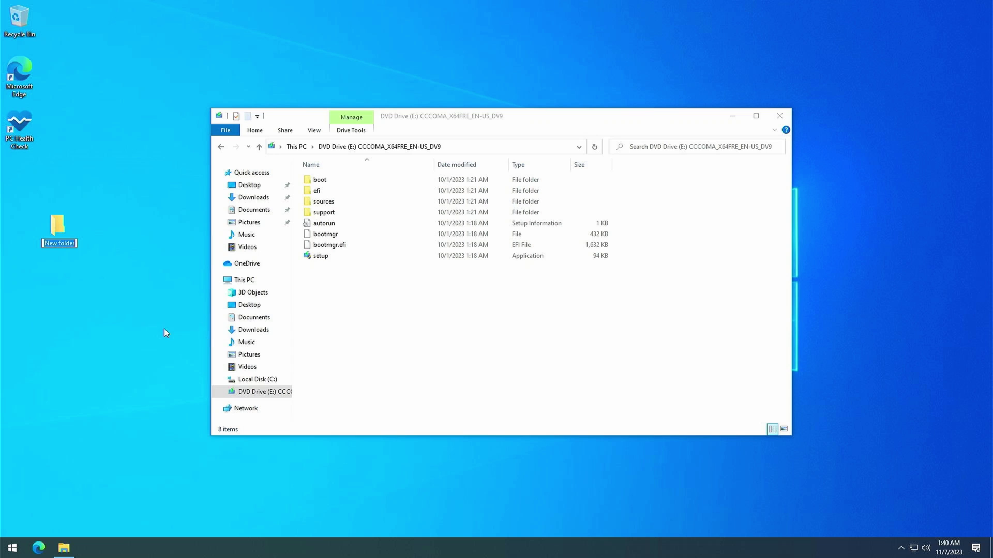
pyautogui.write('23H2')
pyautogui.press('Return')
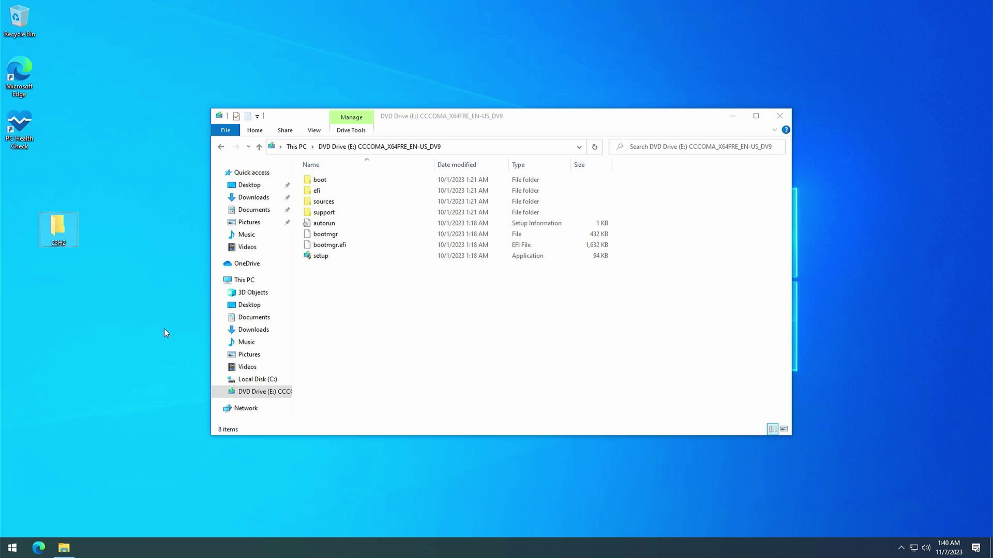
pyautogui.moveTo(407, 311); pyautogui.dragTo(60, 229)
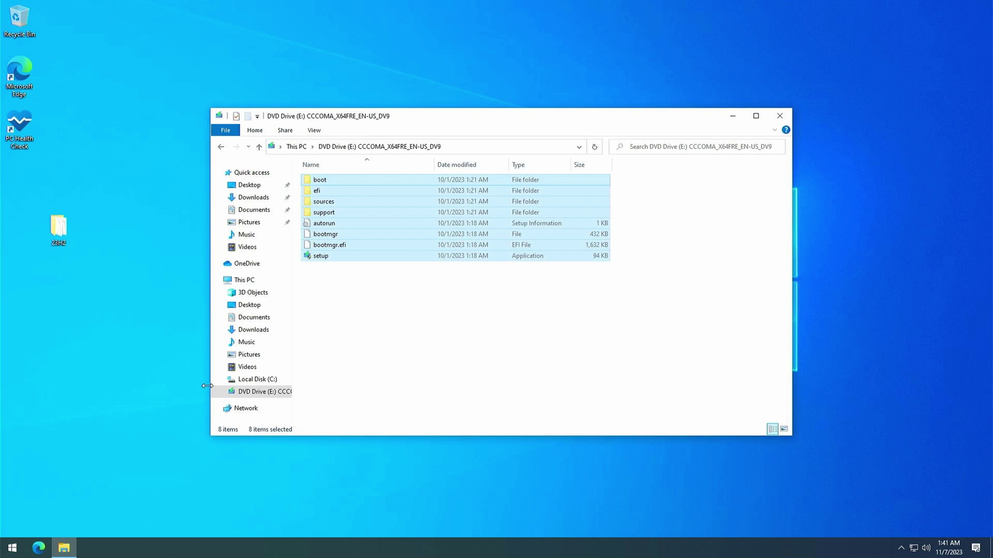
# Step: Eject the mounted Windows 11 image, place 23H2 below PC Health Check, and open it
pyautogui.rightClick(250, 393)
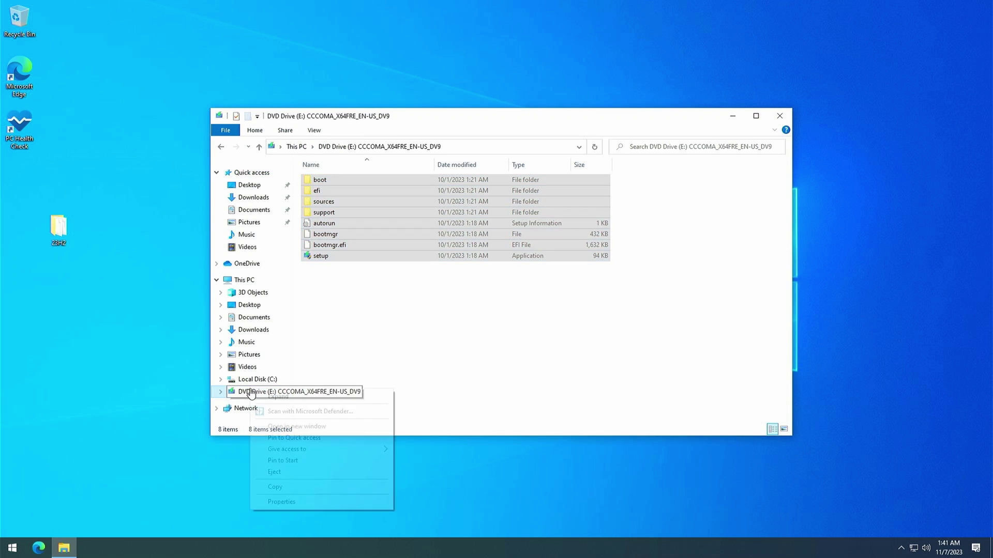
pyautogui.click(309, 472)
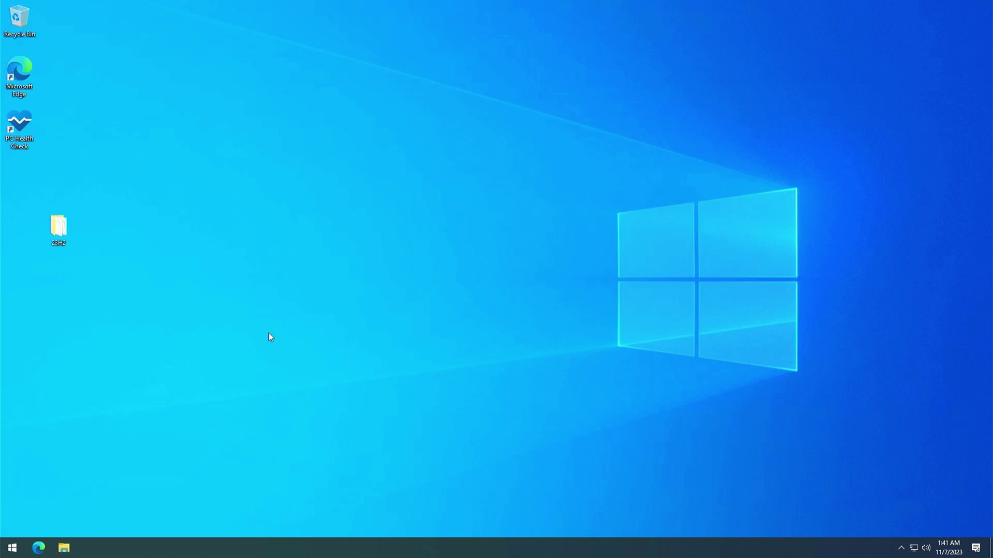
pyautogui.moveTo(29, 194); pyautogui.dragTo(30, 192)
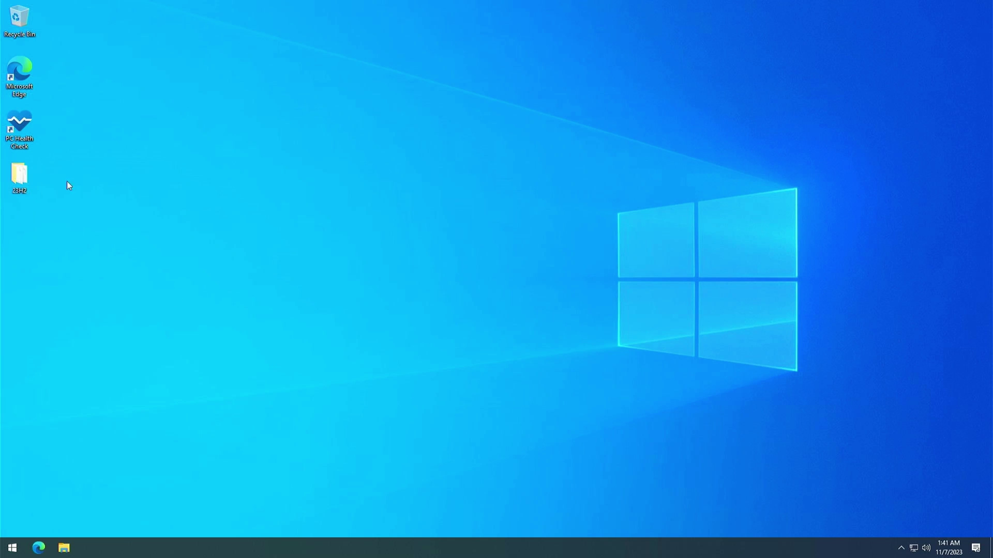
pyautogui.doubleClick(24, 173)
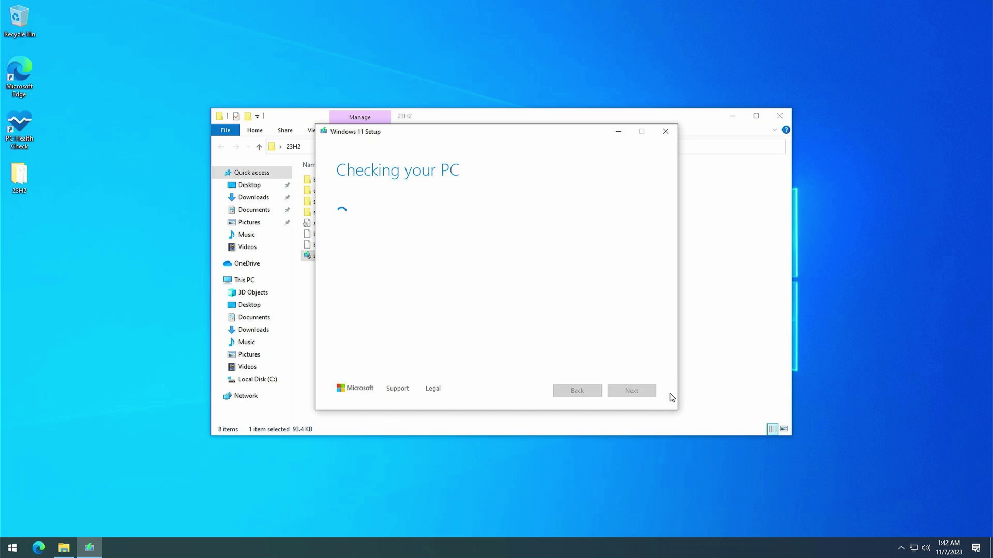
# Step: Close Windows 11 Setup after it rejects the PC for unsupported processor and missing TPM 2.0
pyautogui.click(732, 116)
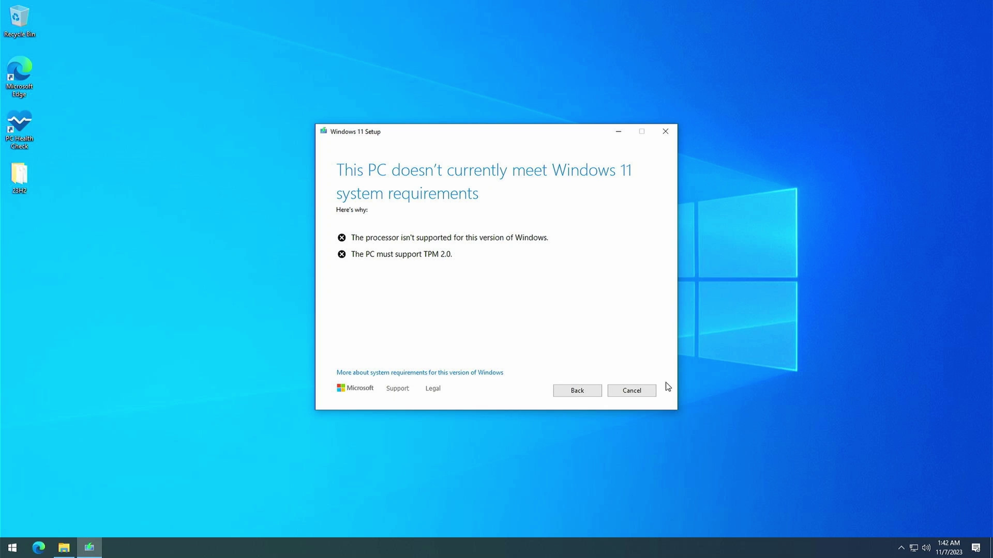
pyautogui.click(665, 131)
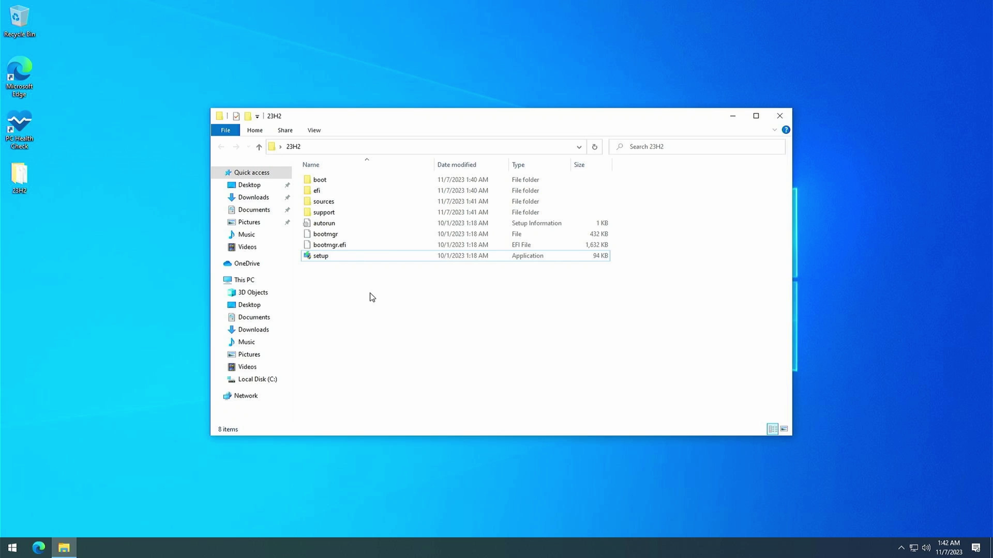
# Step: Open appraiserres.dll from 23H2's sources folder in Notepad via Open with
pyautogui.doubleClick(350, 202)
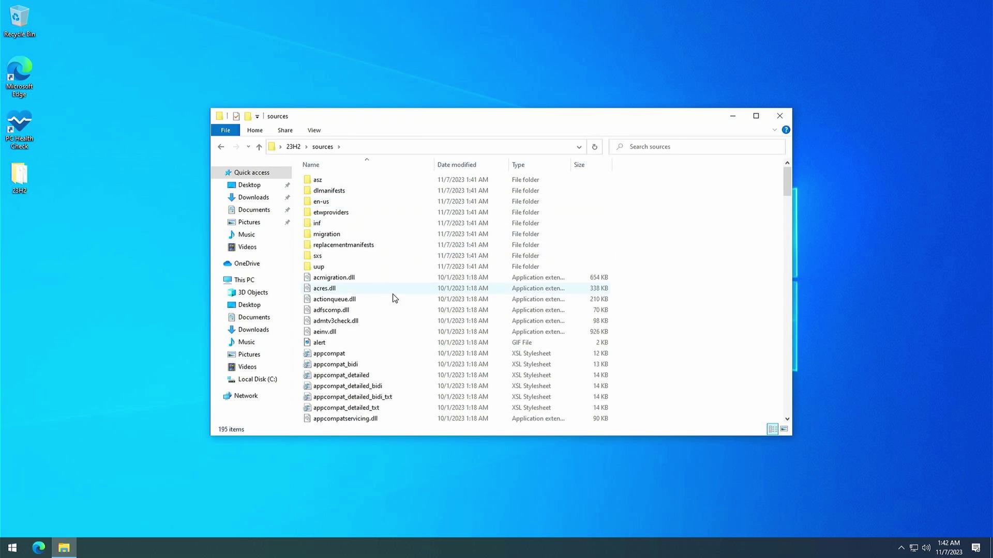
pyautogui.scroll(-3, 392, 299)
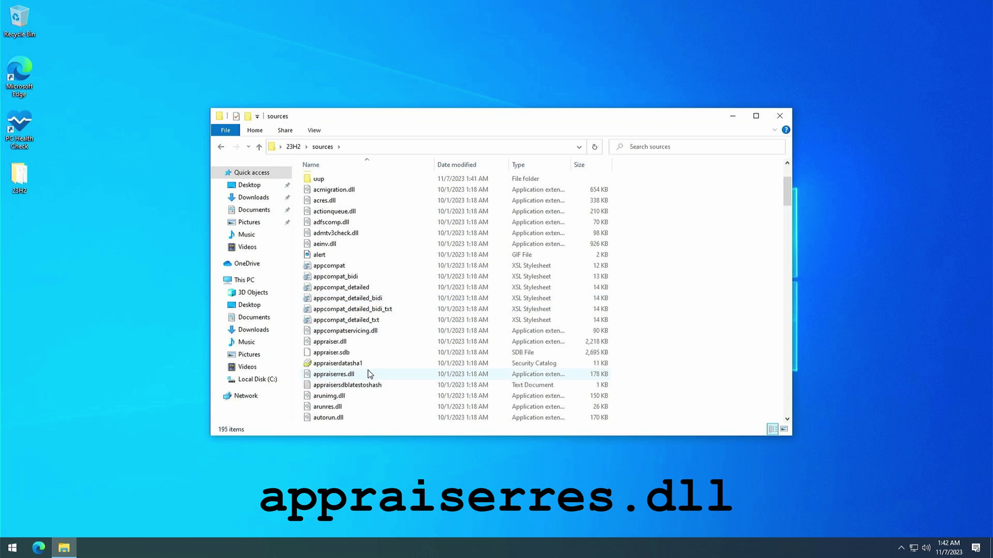
pyautogui.click(386, 374)
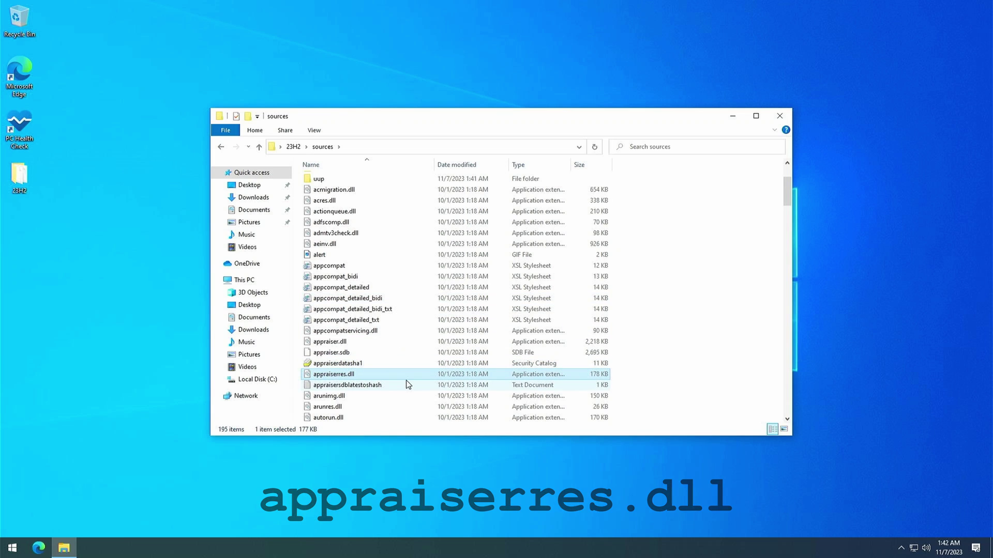
pyautogui.rightClick(352, 376)
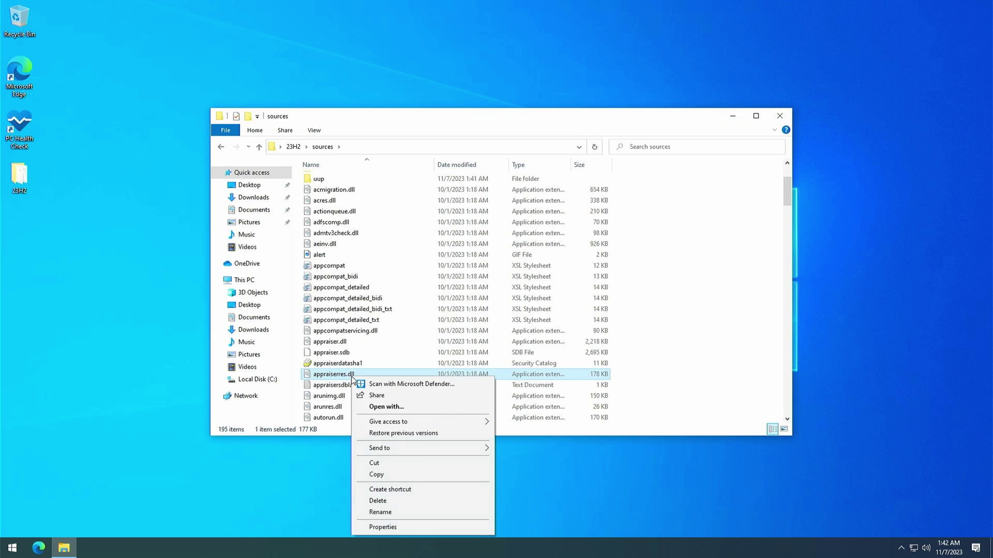
pyautogui.click(421, 408)
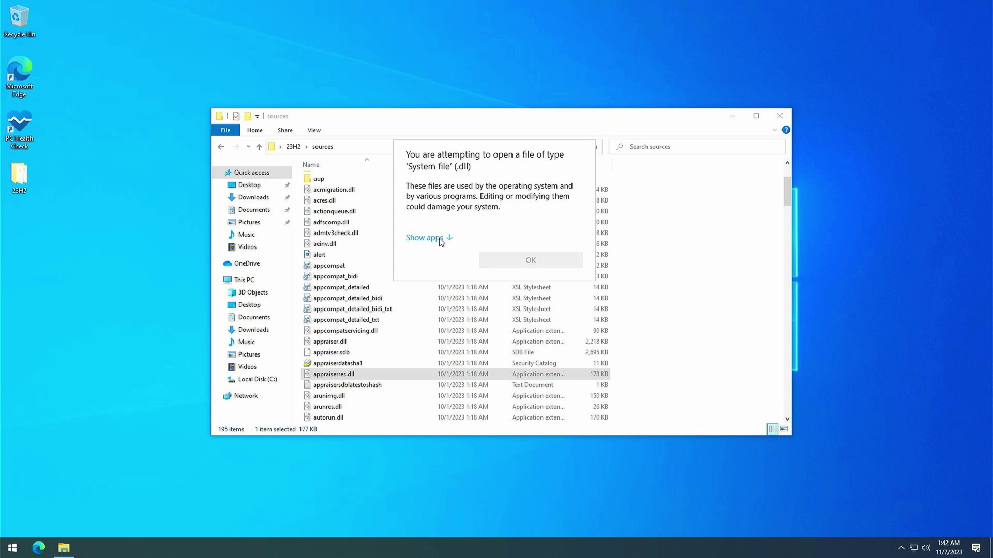
pyautogui.click(440, 239)
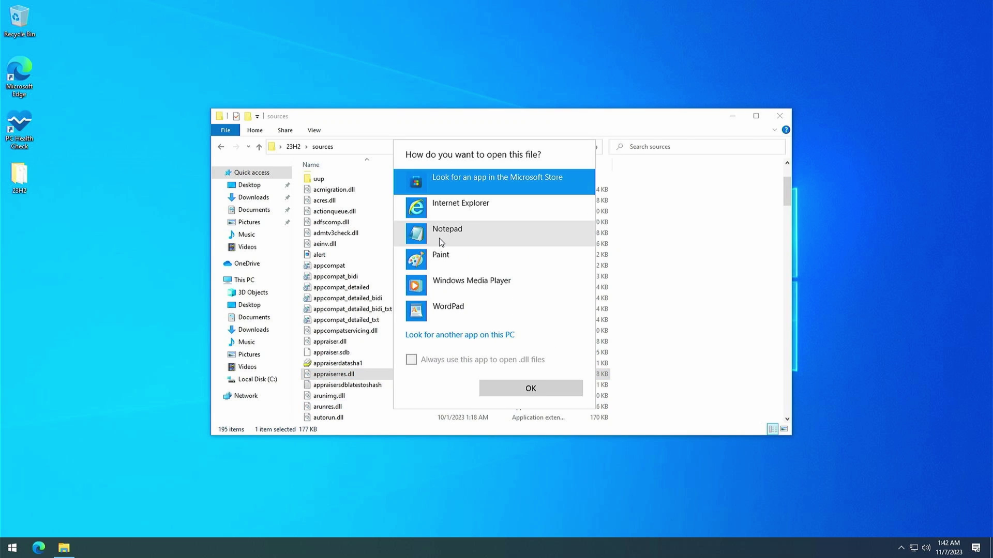
pyautogui.click(521, 236)
pyautogui.doubleClick(521, 236)
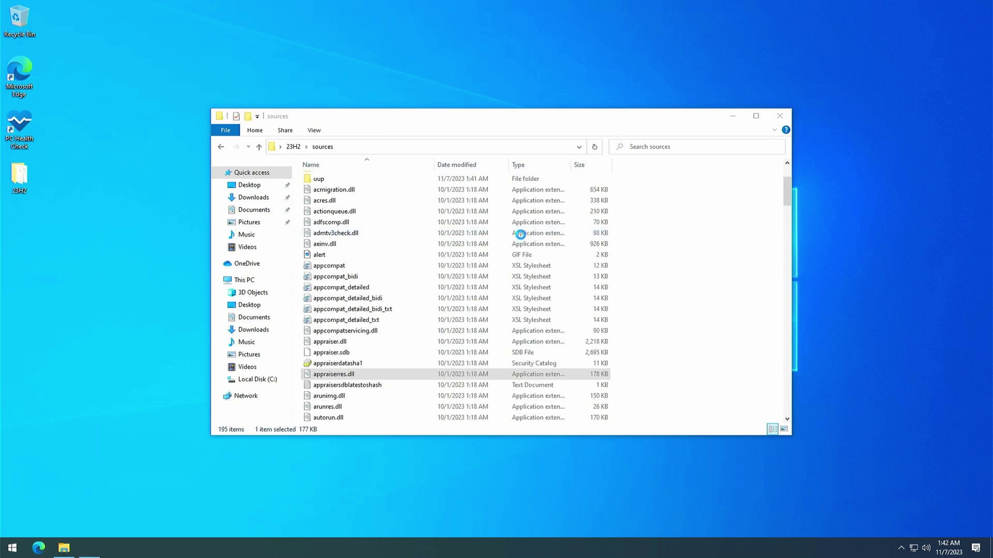
pyautogui.click(514, 340)
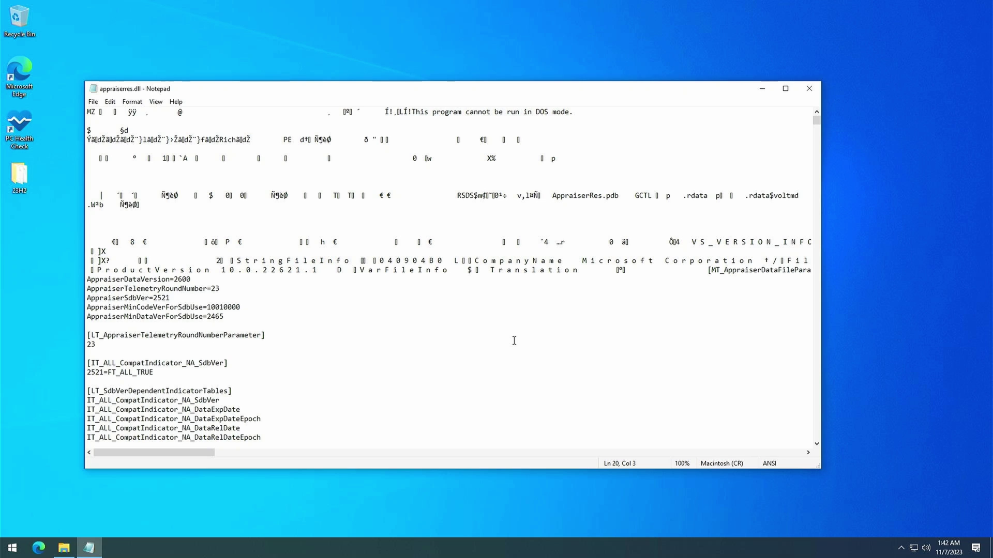
# Step: Delete all text in appraiserres.dll, save the empty file, and close Notepad
pyautogui.hotkey('ctrl', 'a')
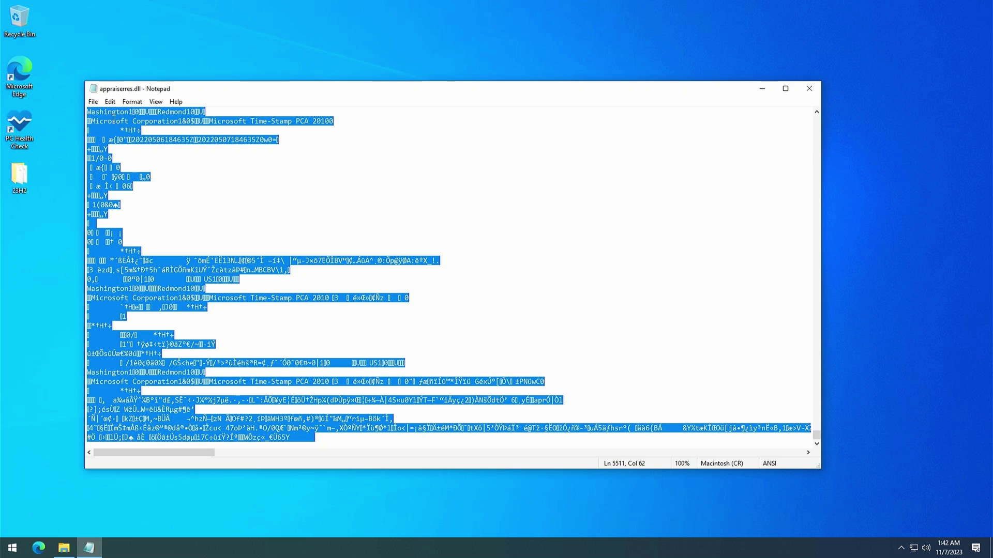
pyautogui.click(115, 101)
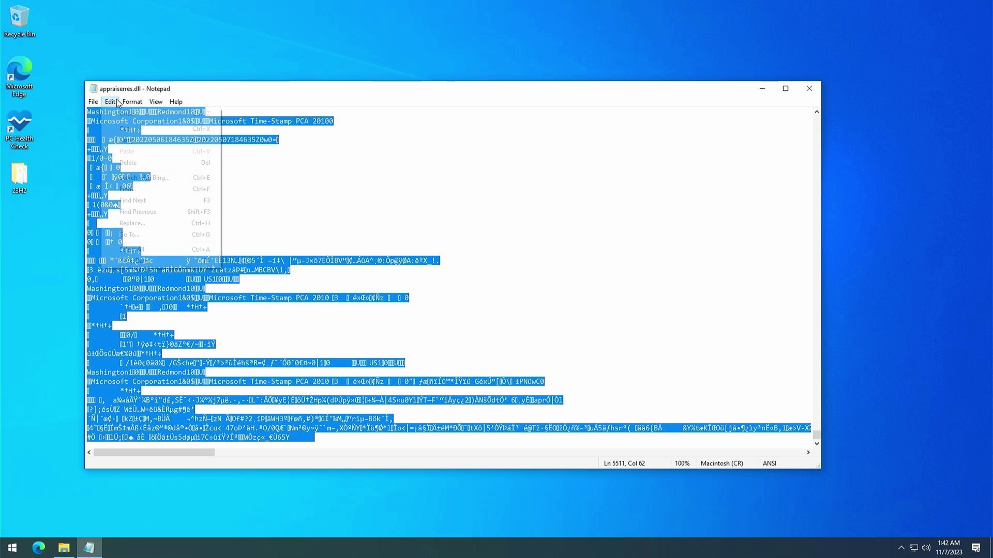
pyautogui.click(187, 249)
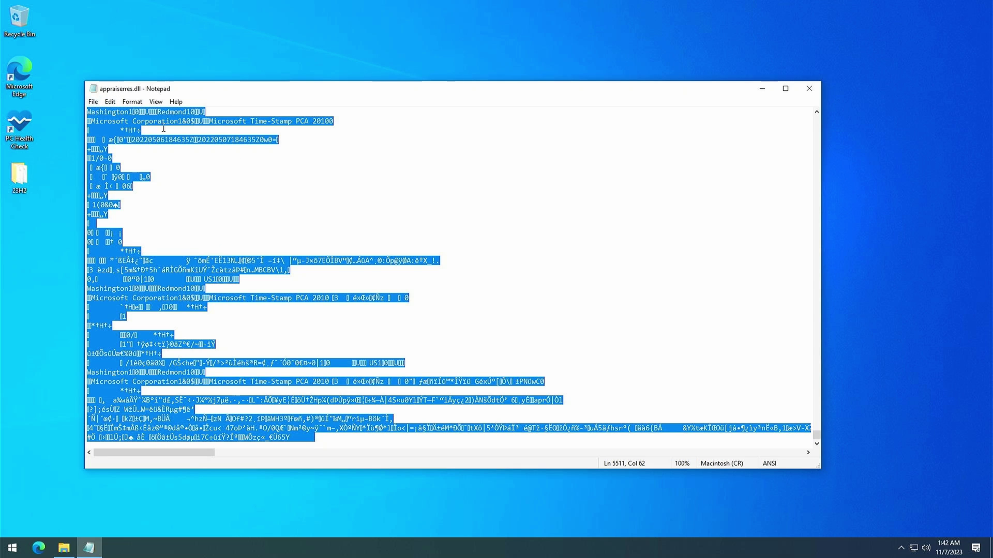
pyautogui.press('Delete')
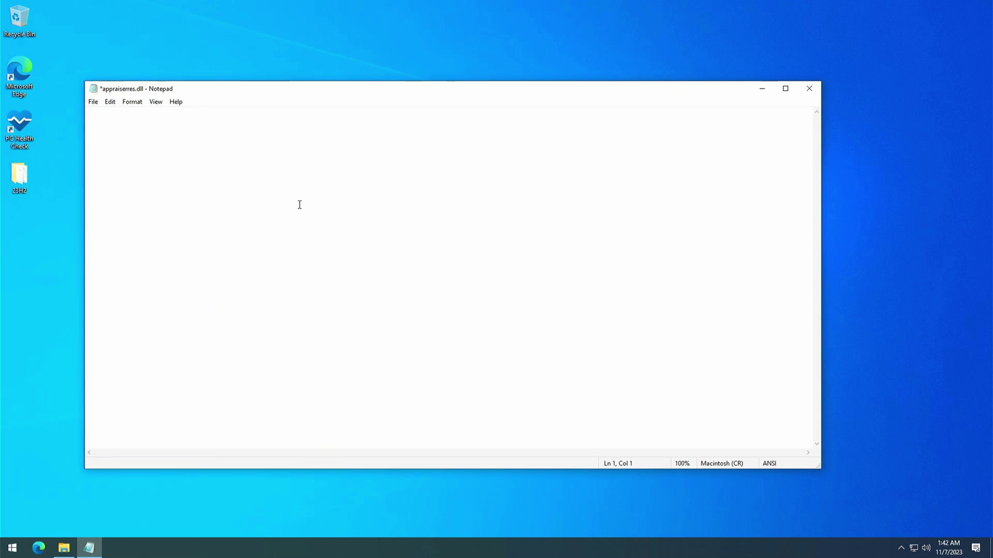
pyautogui.click(94, 102)
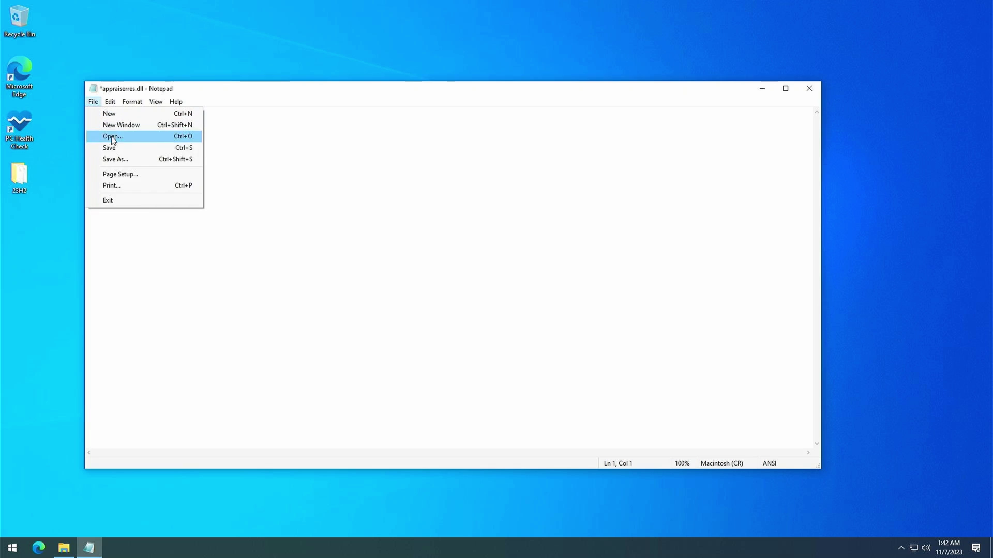
pyautogui.click(118, 151)
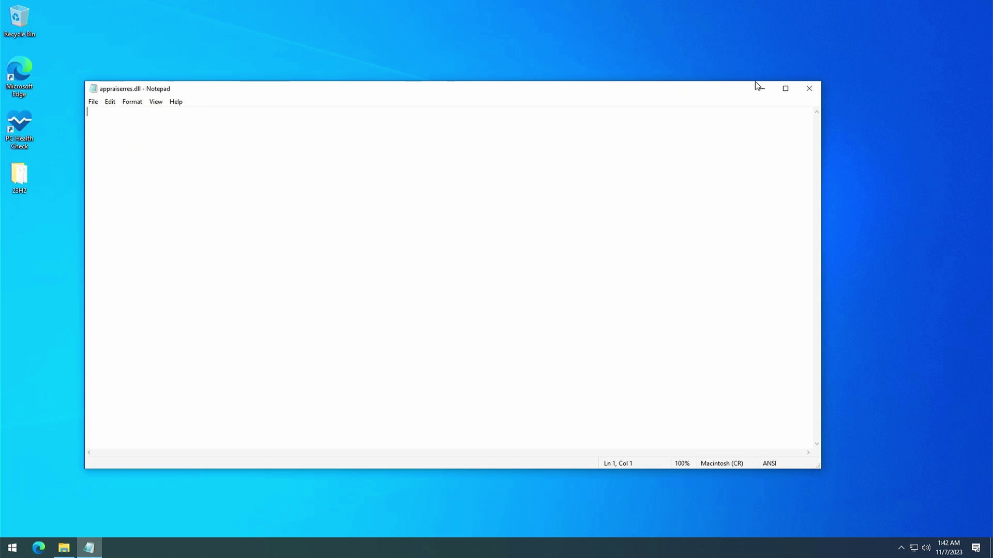
pyautogui.click(810, 90)
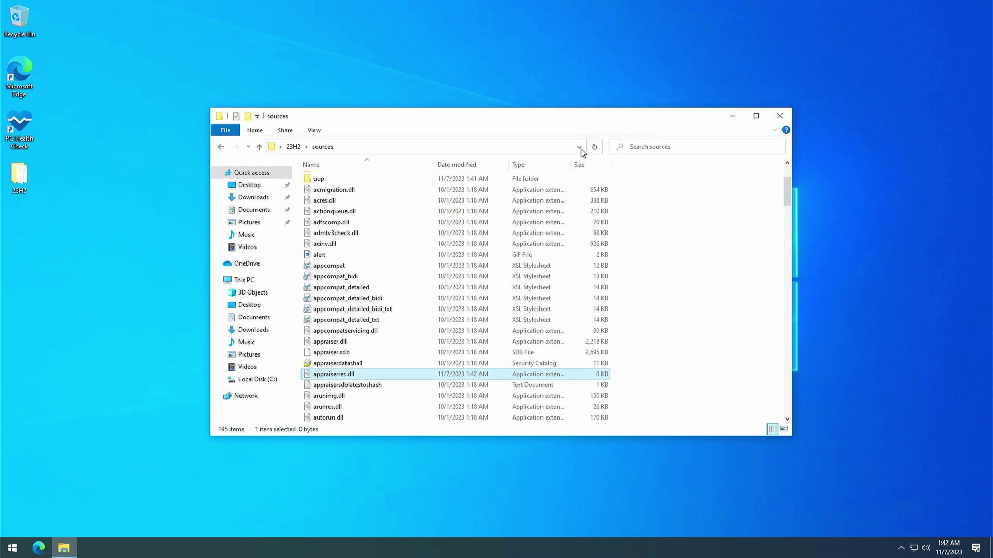
# Step: Launch setup from the 23H2 folder and allow it to make changes to the device
pyautogui.click(294, 148)
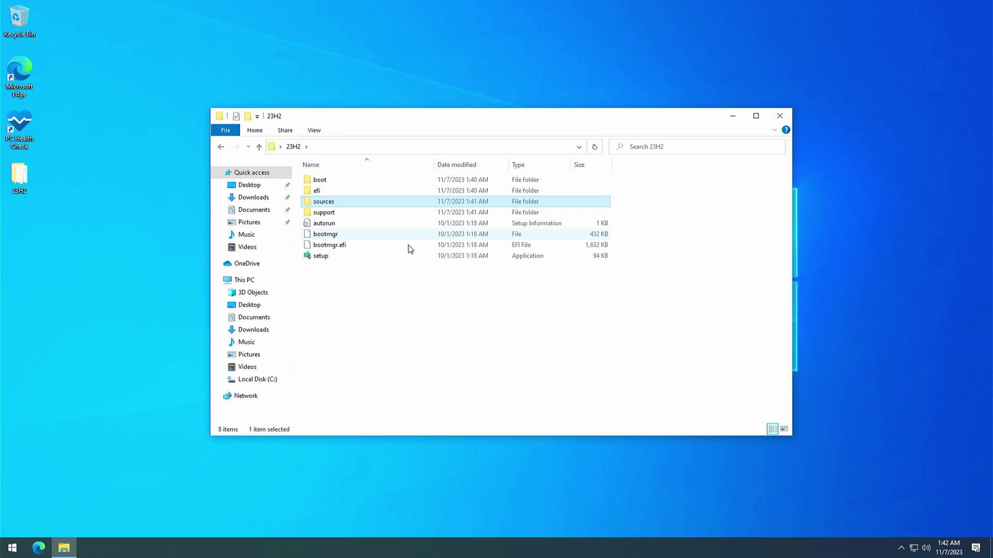
pyautogui.doubleClick(351, 257)
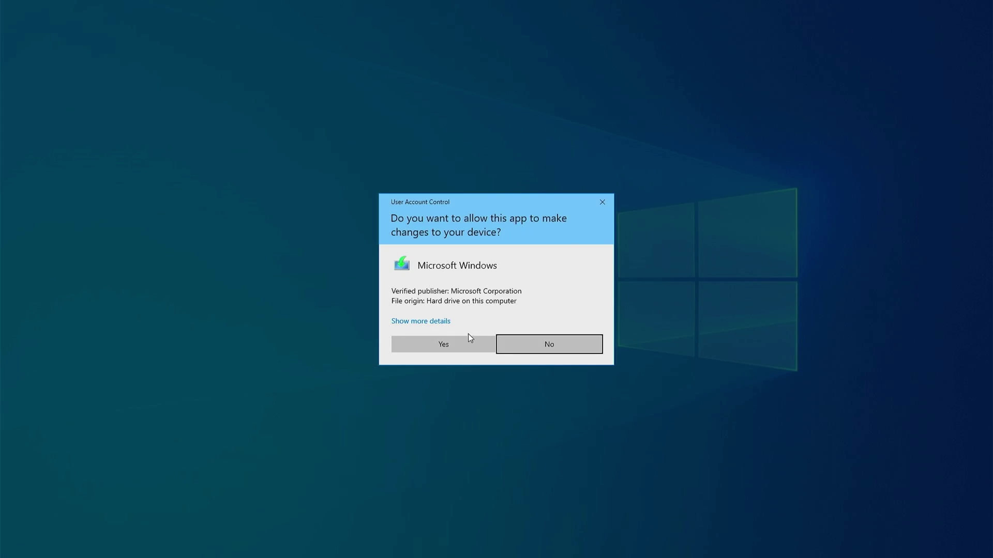
pyautogui.click(469, 341)
pyautogui.click(732, 115)
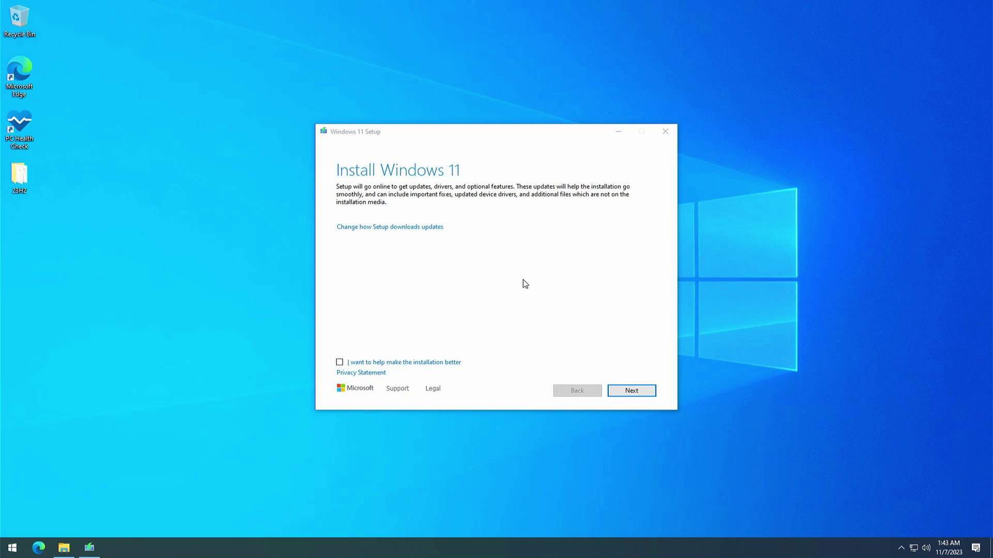
# Step: Choose Not right now for downloading updates and accept the license terms
pyautogui.click(432, 227)
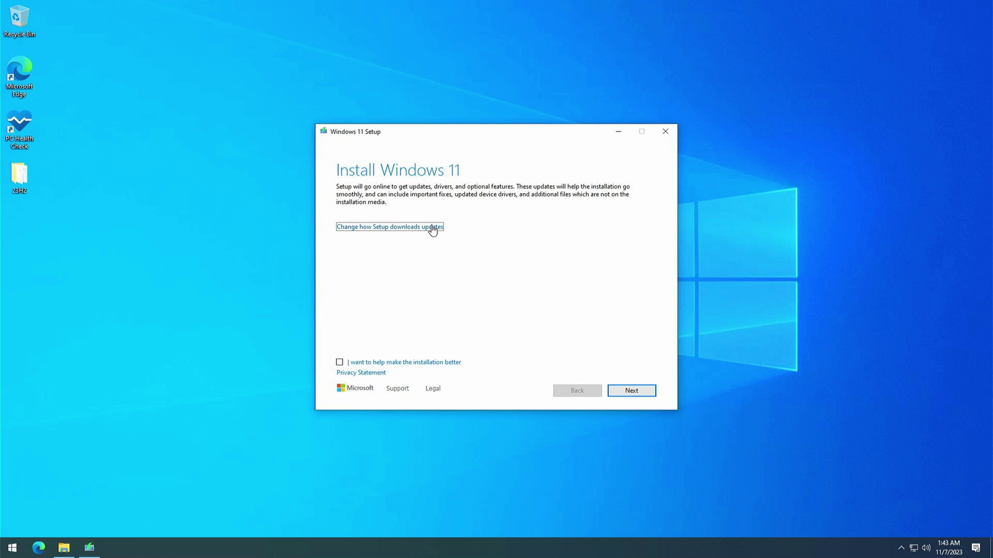
pyautogui.click(392, 249)
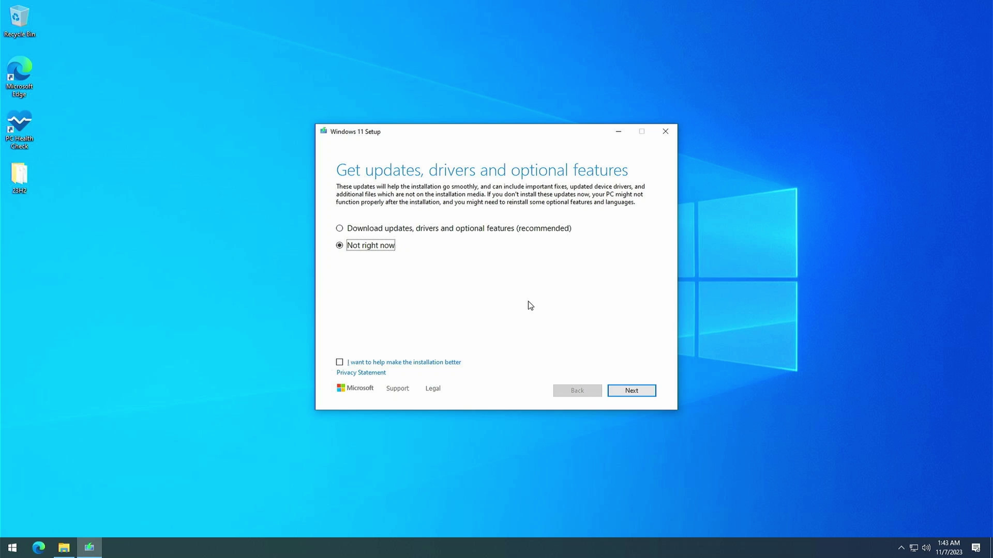
pyautogui.click(623, 387)
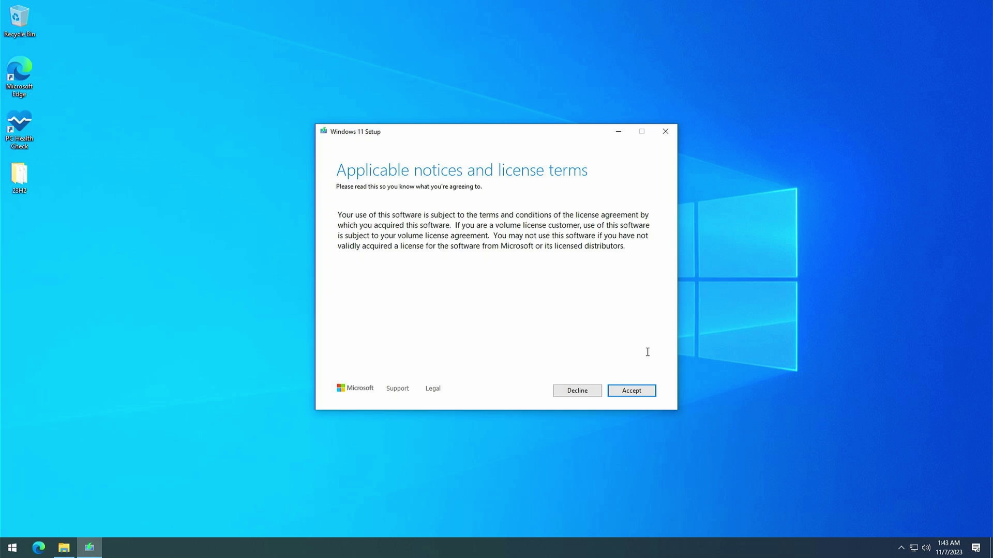
pyautogui.click(651, 392)
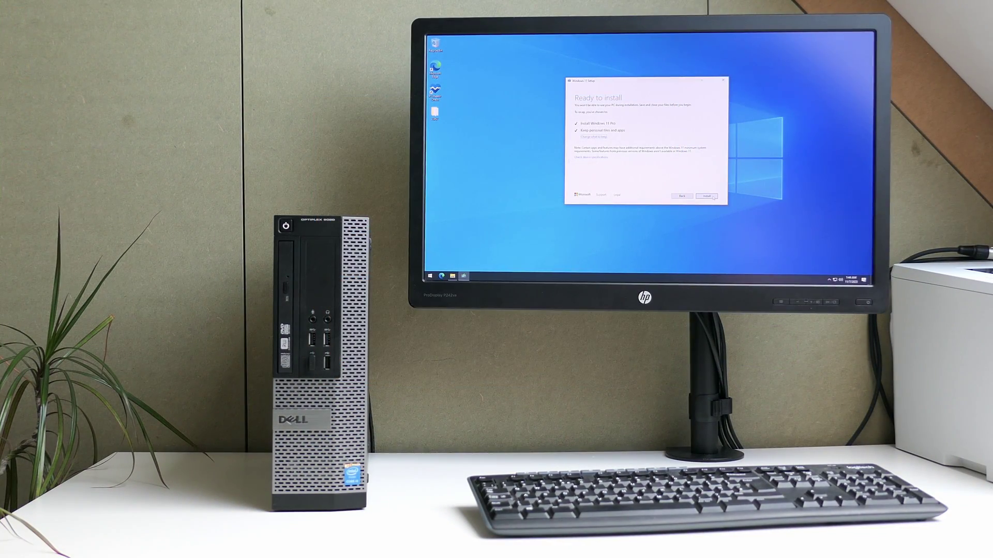
# Step: Start the Windows 11 Pro installation from the Ready to install page
pyautogui.click(713, 197)
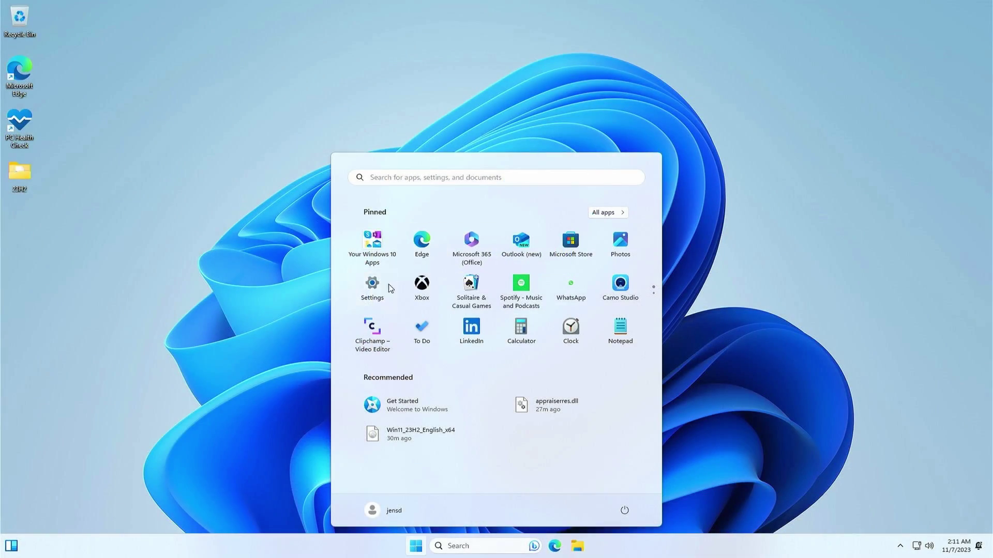
# Step: Check the Settings System About page showing Windows version 23H2
pyautogui.click(389, 284)
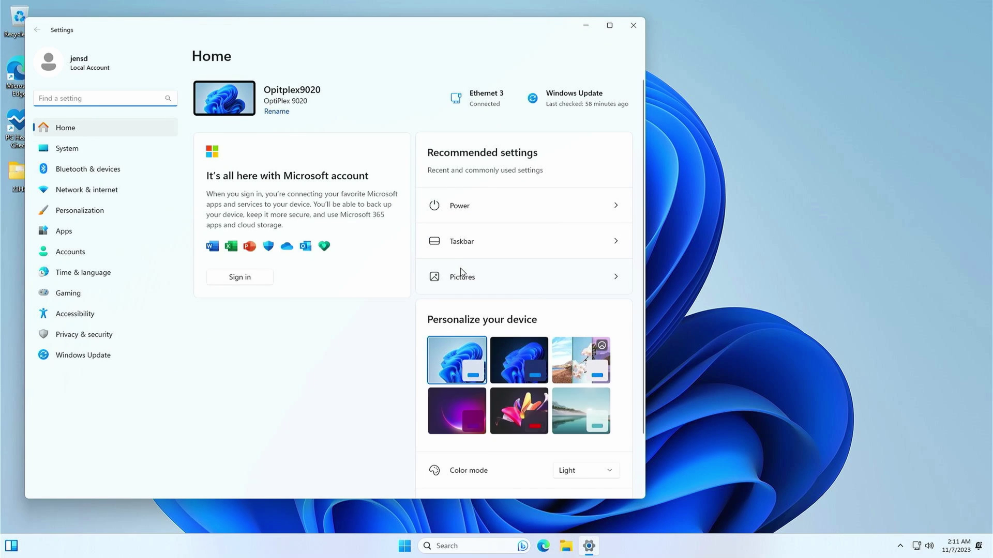
pyautogui.click(112, 148)
pyautogui.scroll(-5, 368, 304)
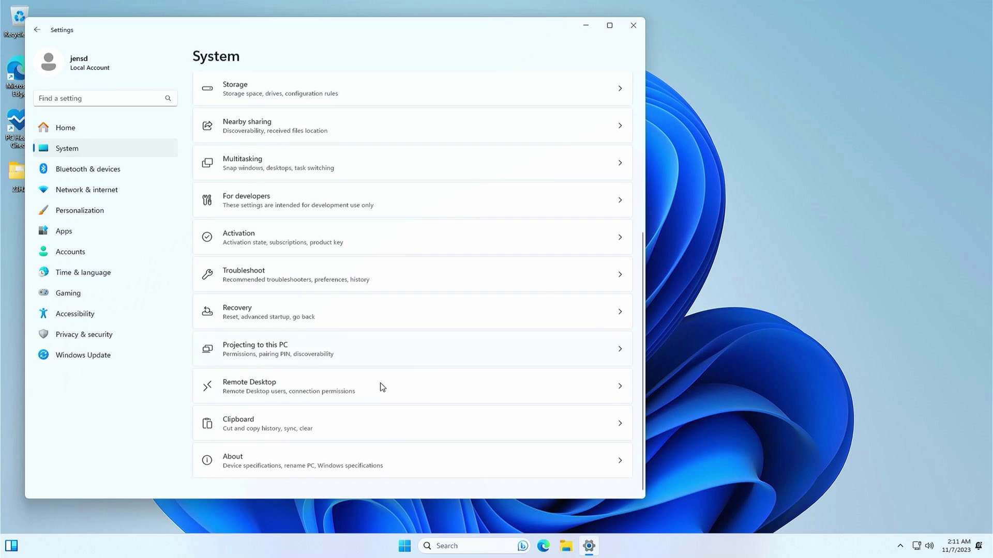
pyautogui.click(397, 462)
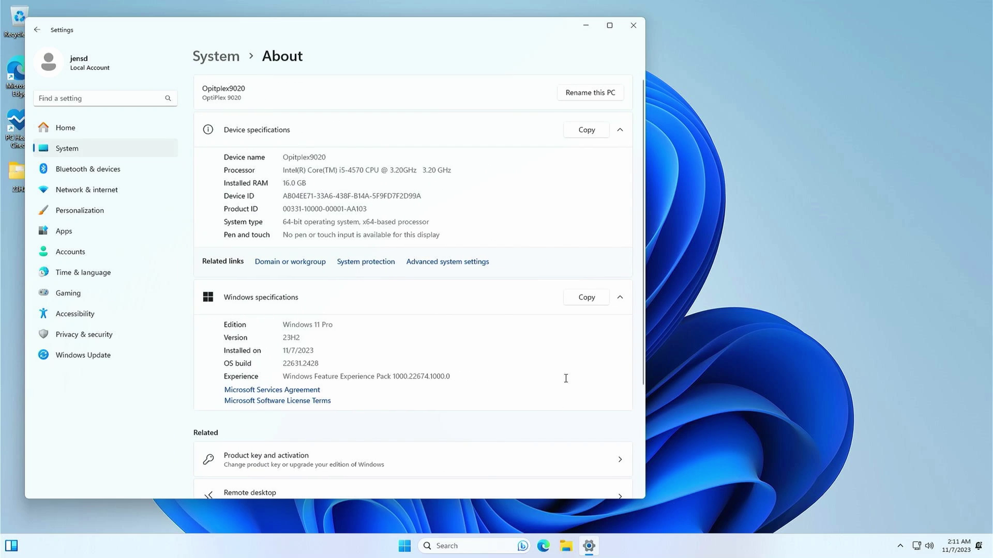
pyautogui.moveTo(302, 339); pyautogui.dragTo(269, 339)
pyautogui.click(394, 329)
# Step: Run winver to confirm the version, then dismiss About Windows and close Settings
pyautogui.press('super')
pyautogui.write('winver')
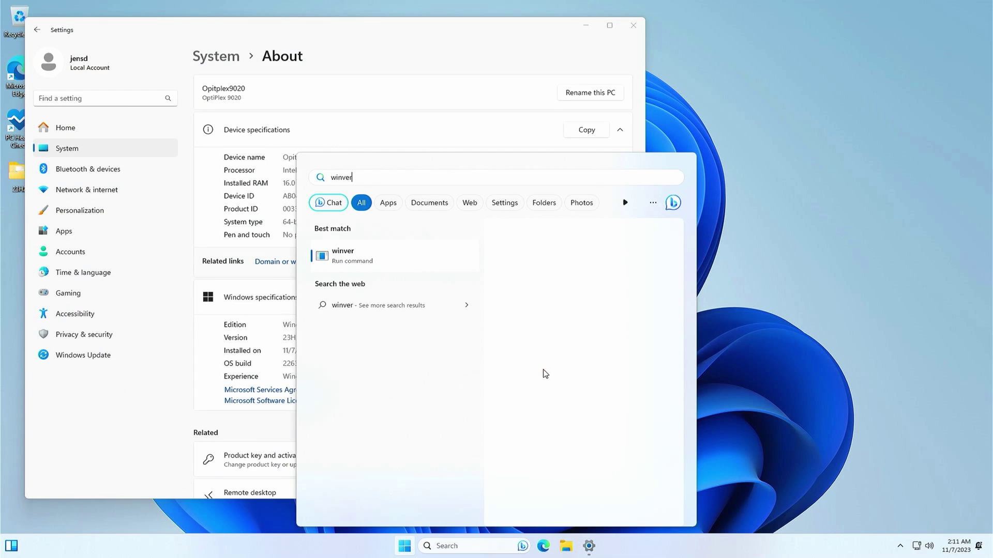
pyautogui.press('Return')
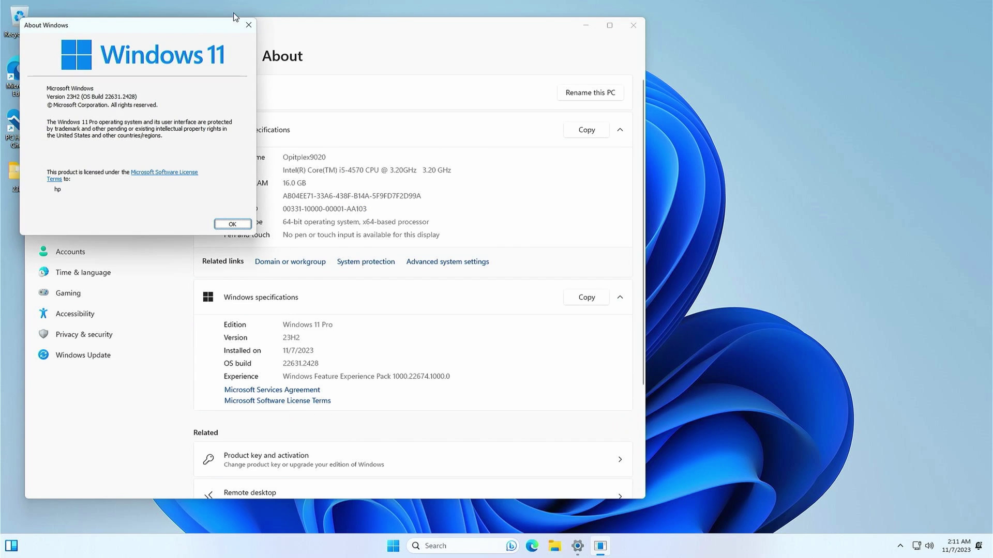
pyautogui.moveTo(177, 30); pyautogui.dragTo(857, 165)
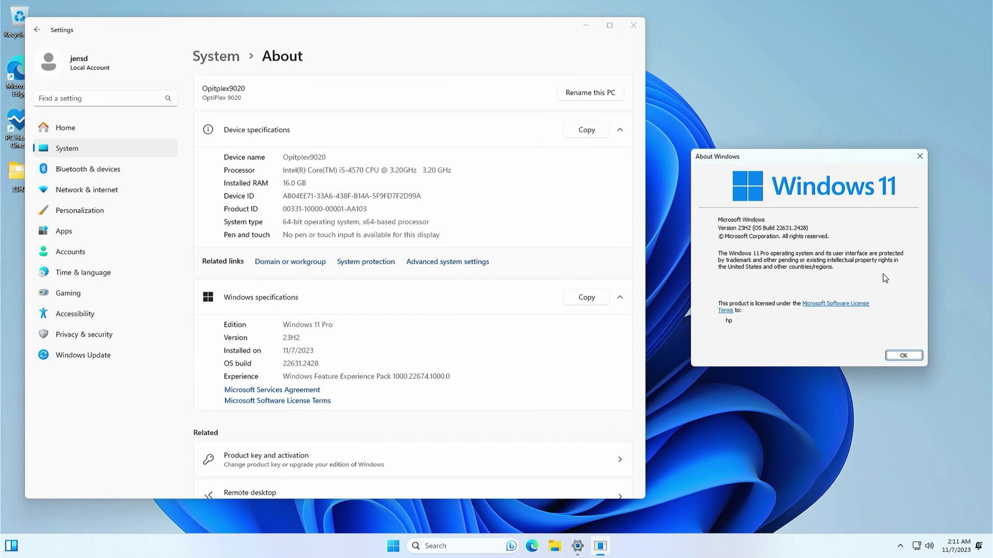
pyautogui.click(903, 356)
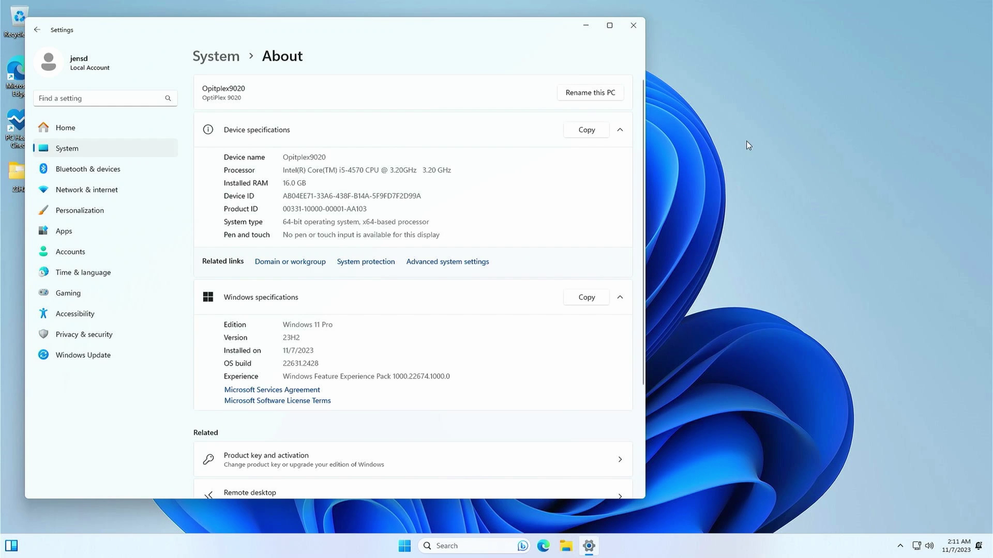
pyautogui.click(634, 29)
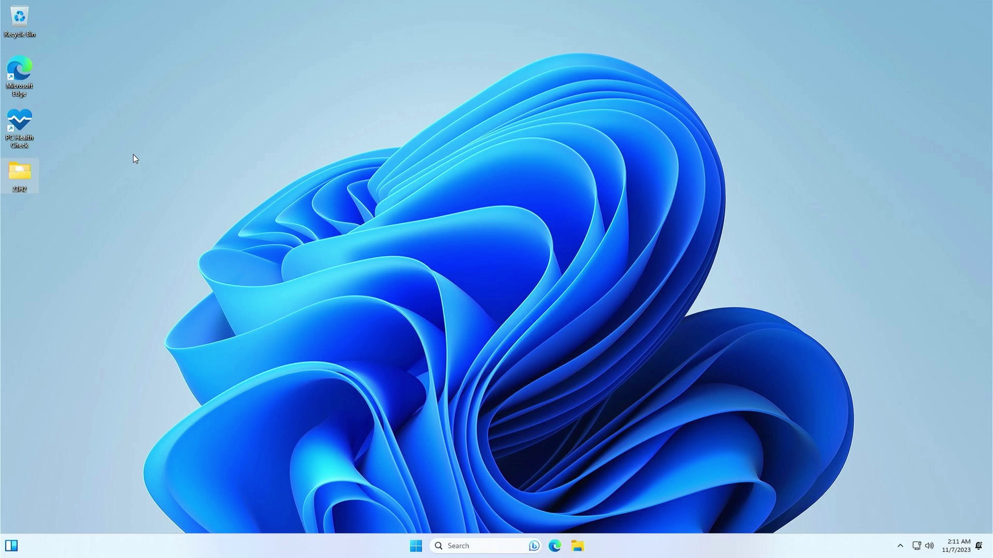
# Step: Permanently delete the 23H2 folder and the Win11_23H2_English_x64 image from Downloads
pyautogui.hotkey('shift', 'Delete')
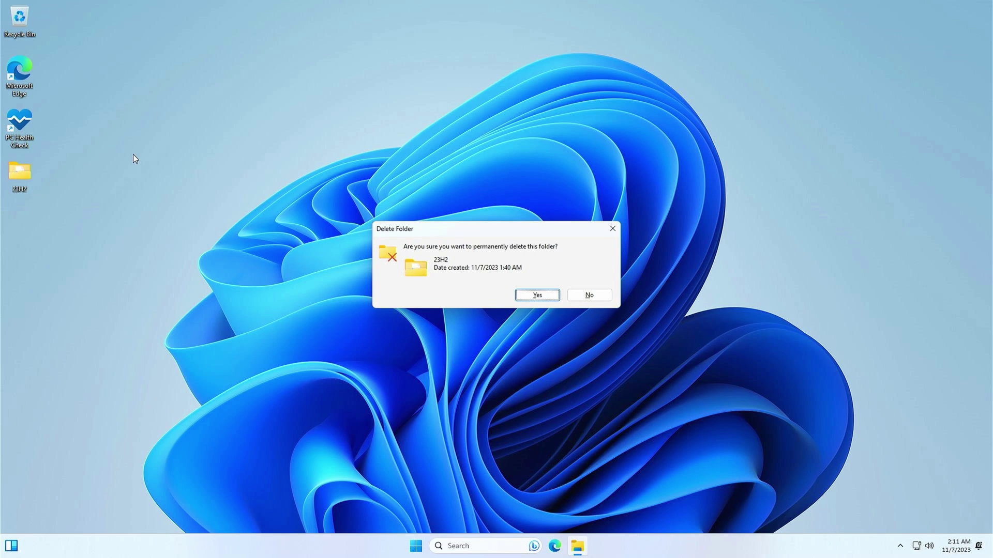
pyautogui.press('Return')
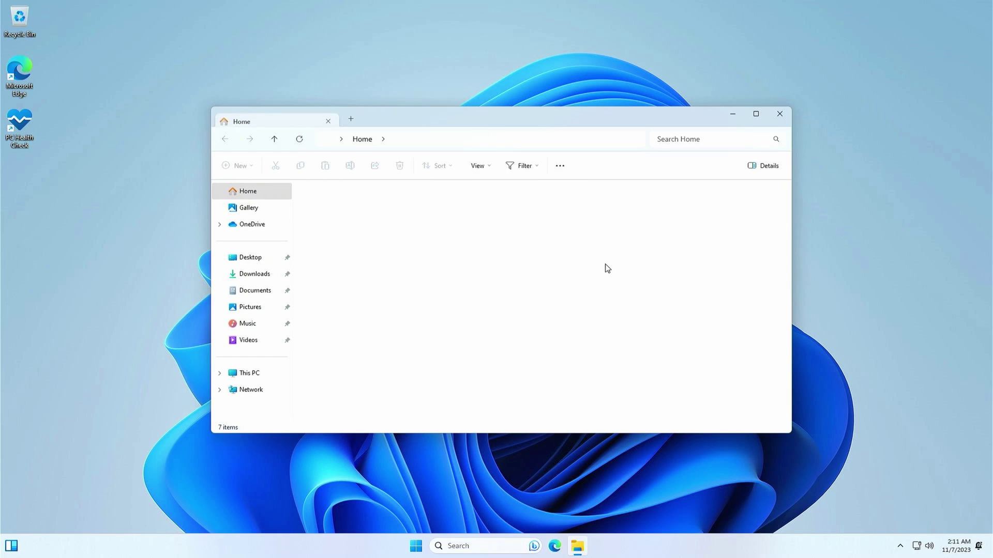
pyautogui.click(253, 274)
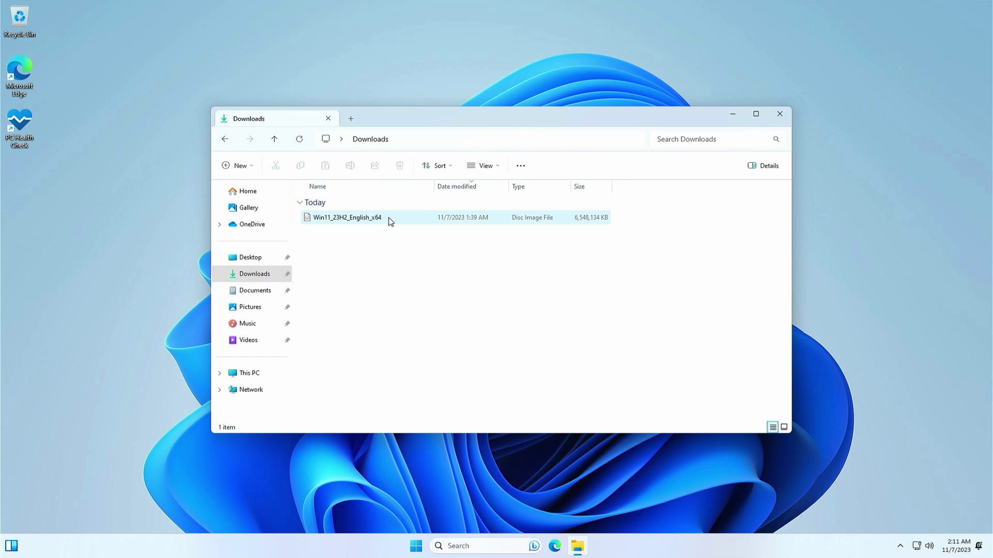
pyautogui.click(390, 218)
pyautogui.hotkey('shift', 'Delete')
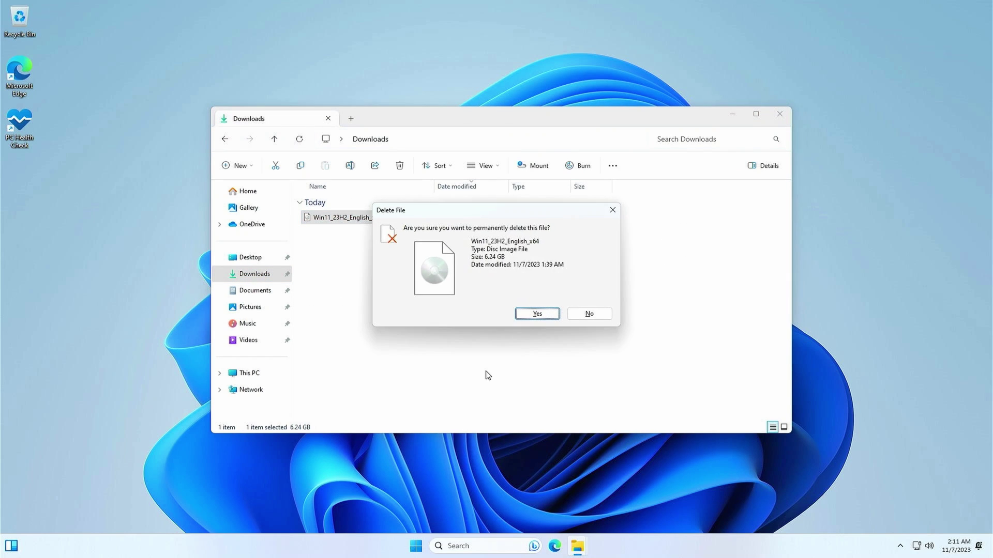
pyautogui.press('Return')
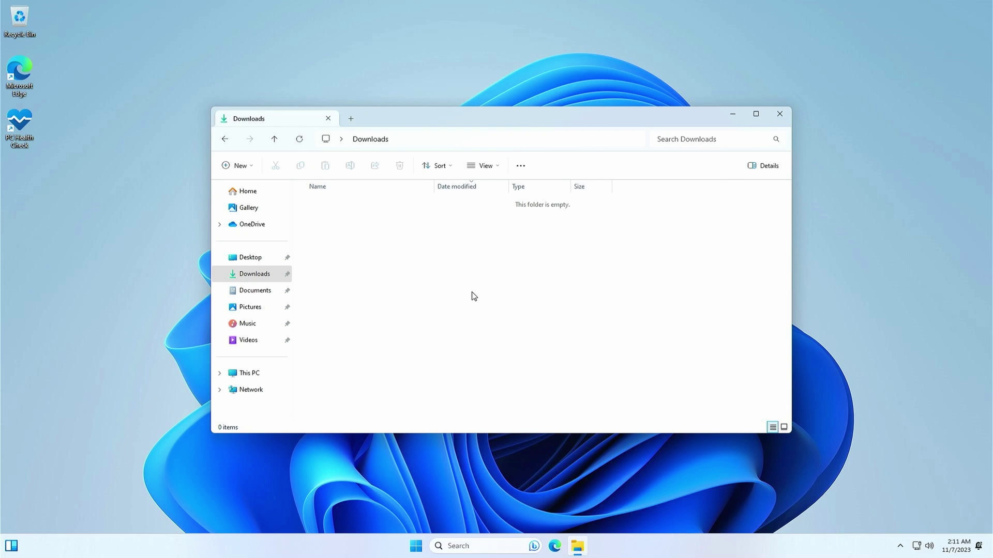
# Step: Look at Pictures in a new Explorer tab, then open the taskbar settings
pyautogui.click(351, 120)
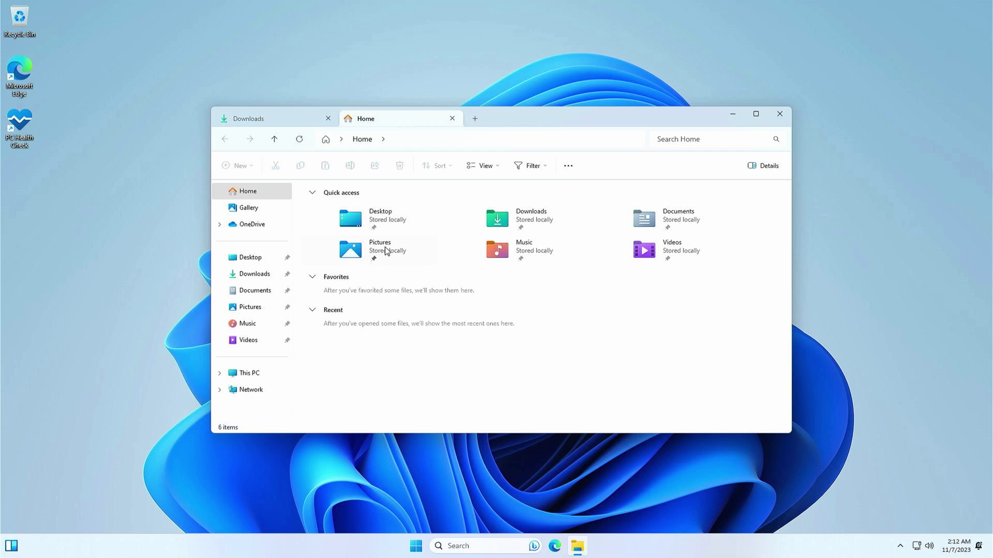
pyautogui.doubleClick(387, 252)
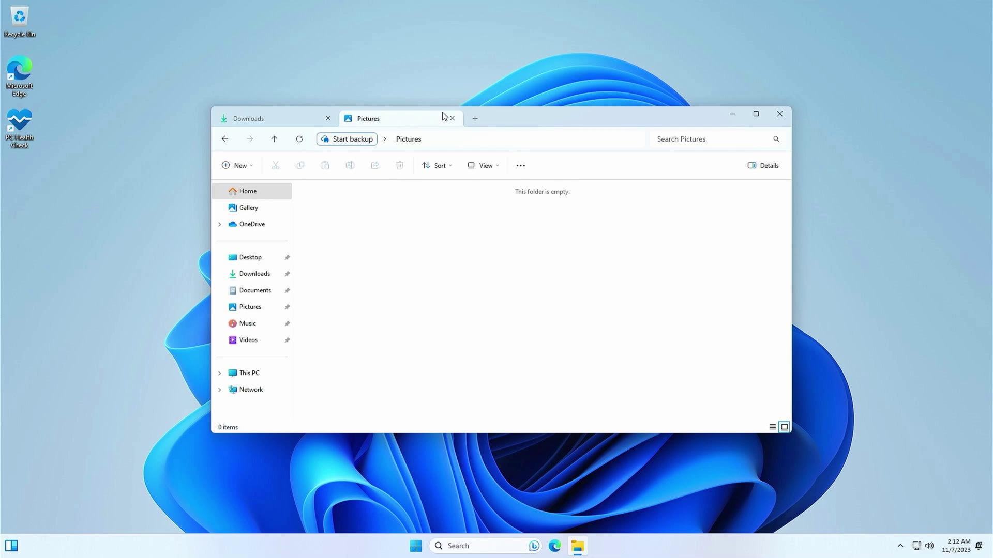
pyautogui.click(452, 119)
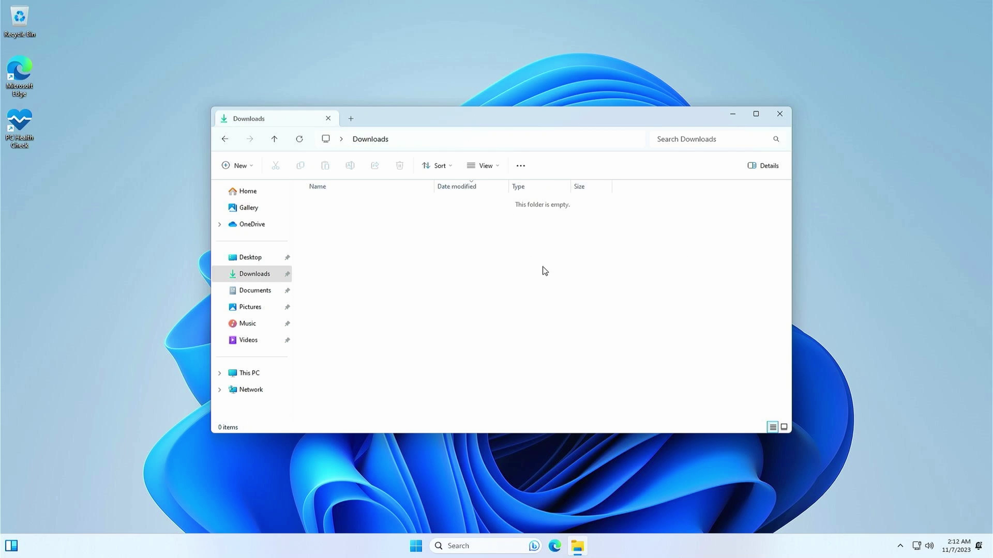
pyautogui.rightClick(659, 548)
pyautogui.click(685, 522)
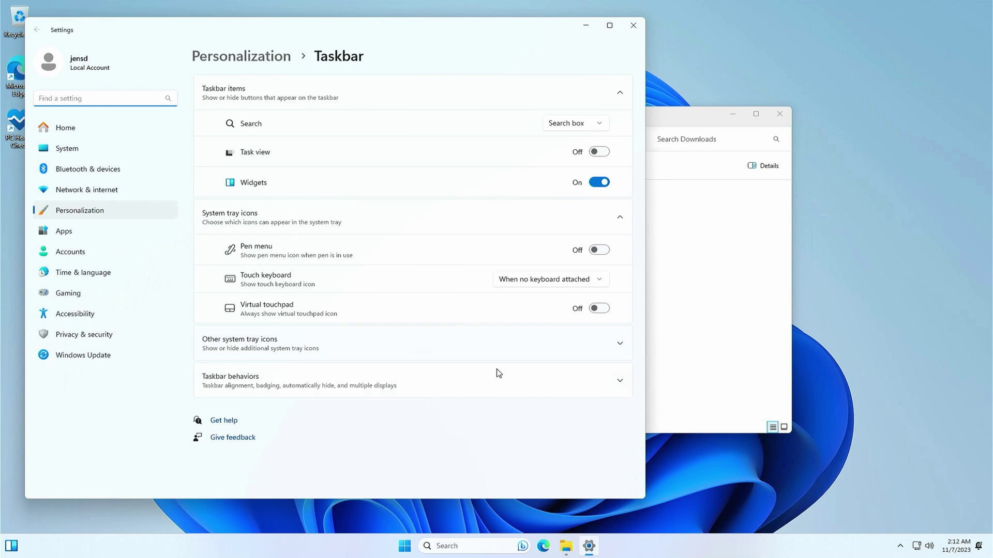
# Step: Set Combine taskbar buttons to Never and Taskbar alignment to Left
pyautogui.click(498, 380)
pyautogui.scroll(-5, 498, 383)
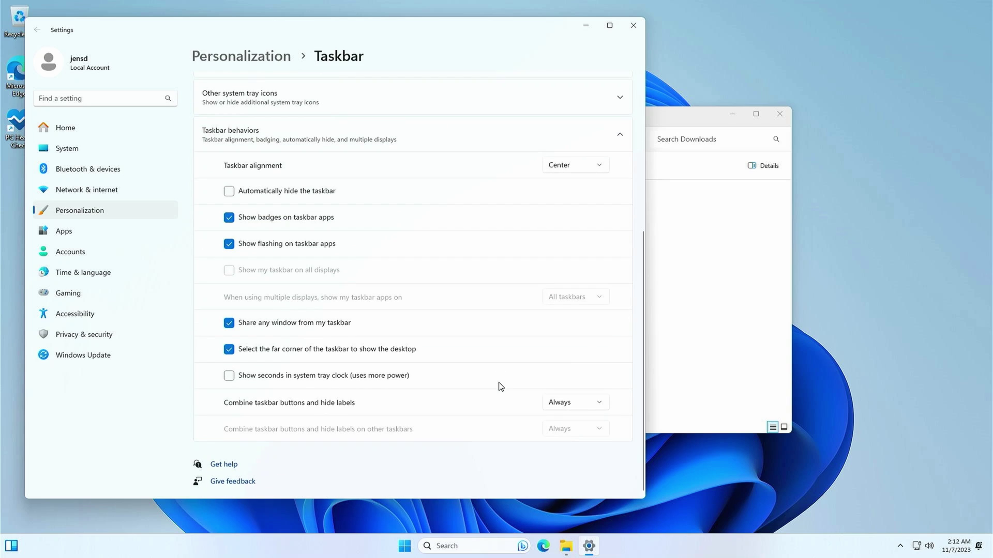
pyautogui.click(583, 406)
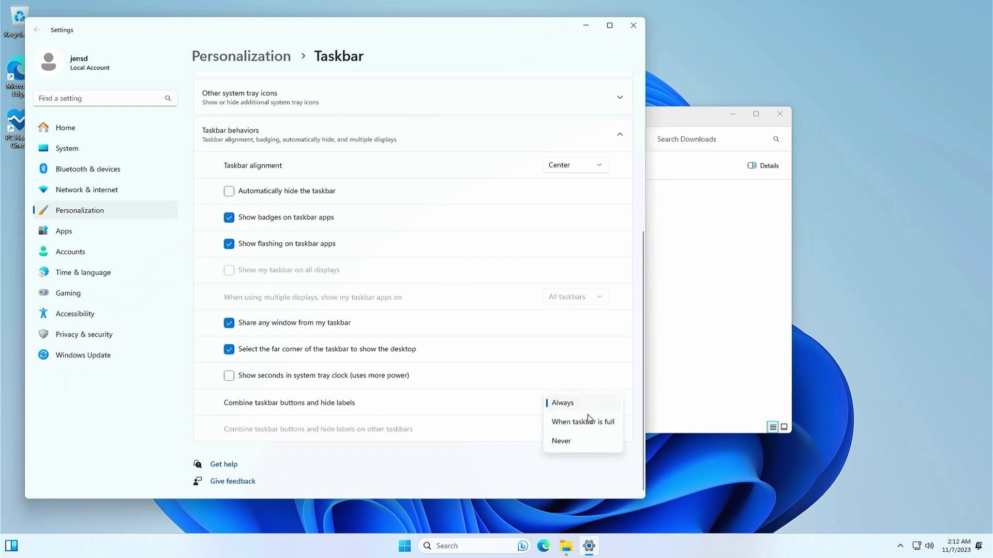
pyautogui.click(592, 443)
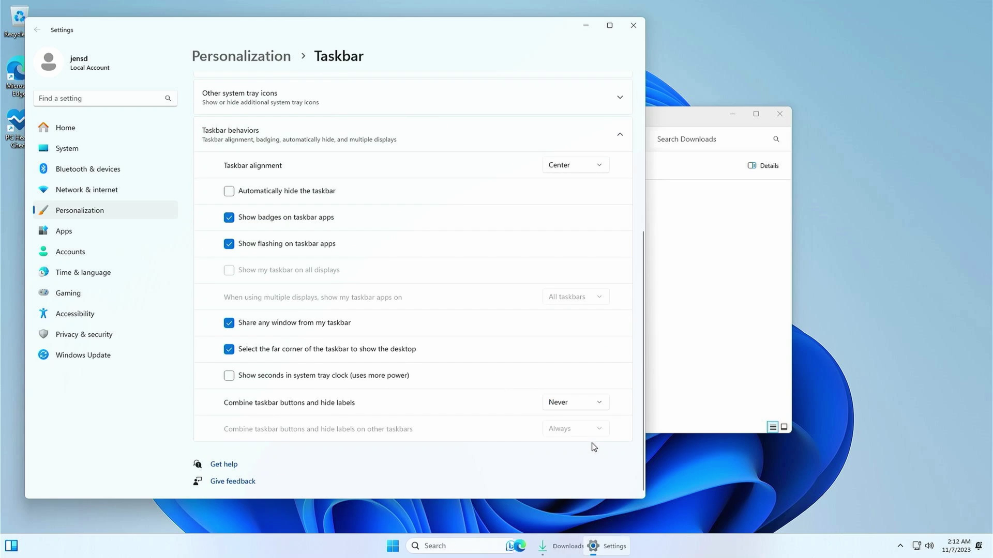
pyautogui.scroll(4, 536, 219)
pyautogui.scroll(1, 537, 218)
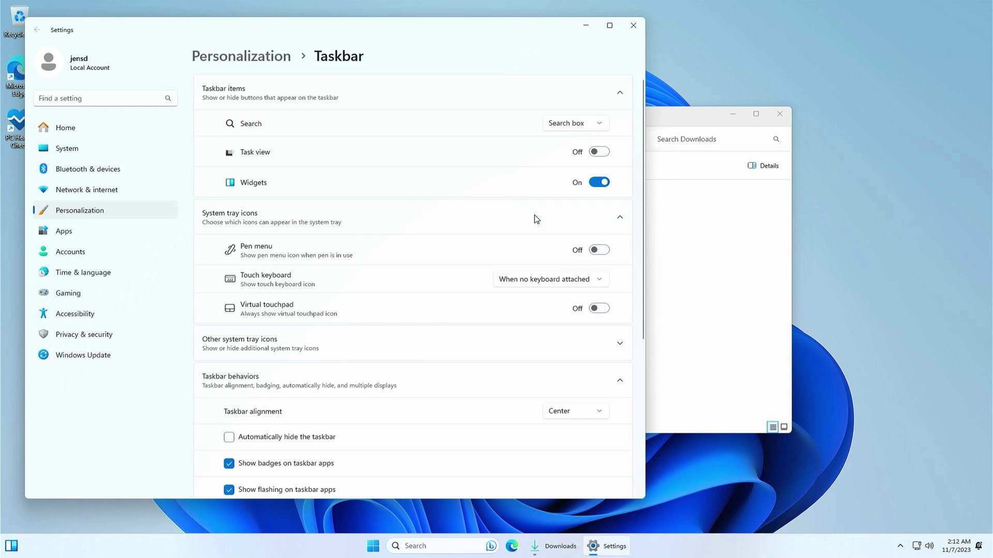
pyautogui.click(572, 411)
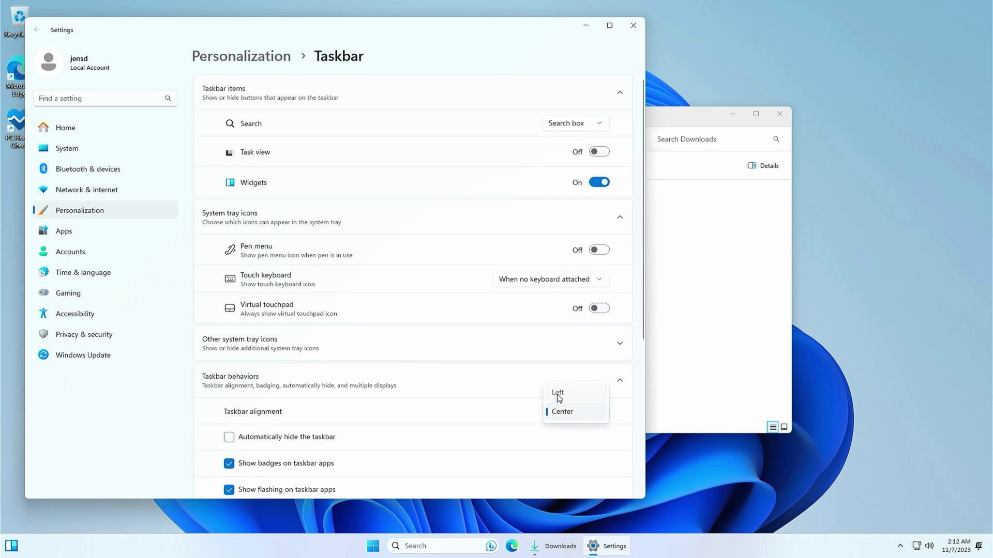
pyautogui.click(558, 392)
# Step: Close the Settings and Downloads windows to leave only the desktop
pyautogui.click(634, 24)
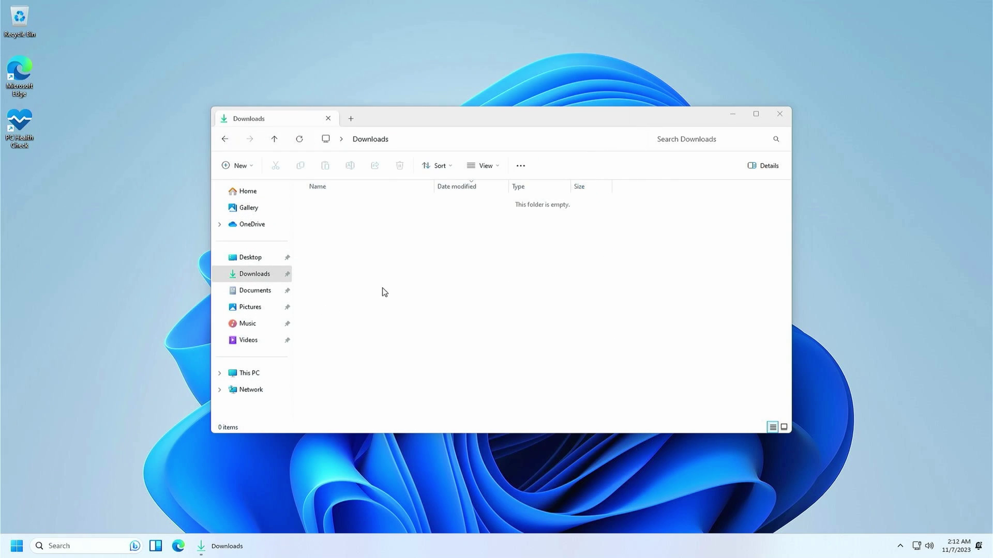
pyautogui.click(239, 548)
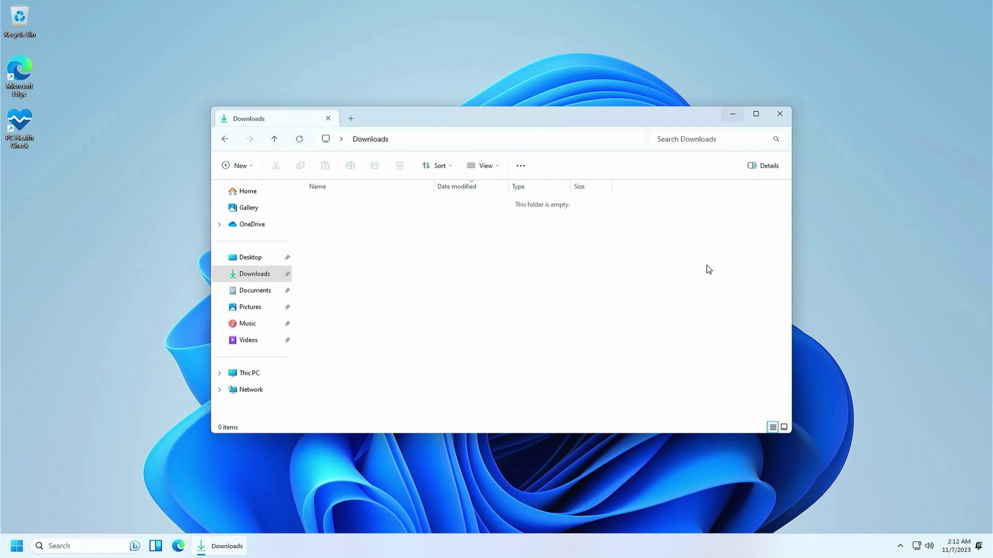
pyautogui.click(780, 114)
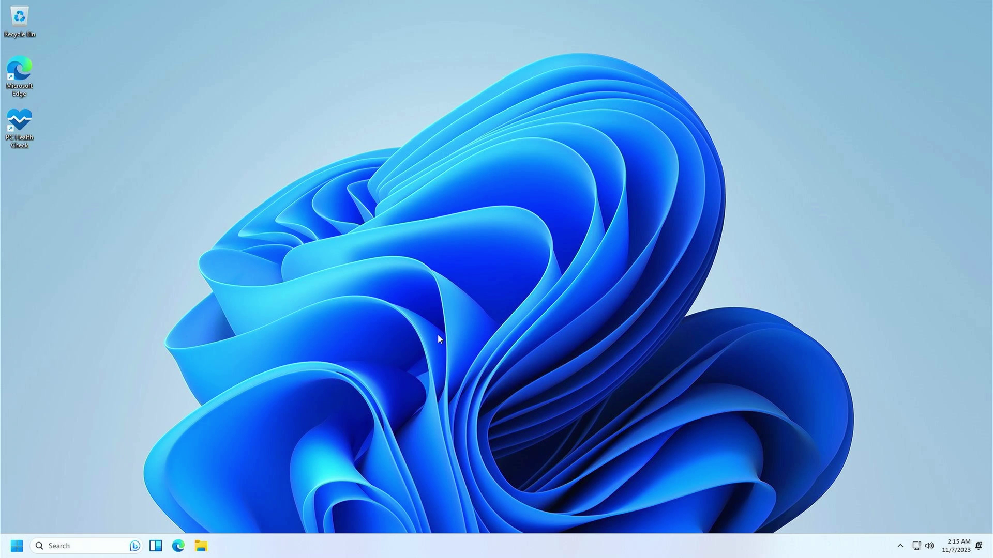
# Step: Open Settings from Start, go to Windows Update, and check for updates
pyautogui.click(16, 546)
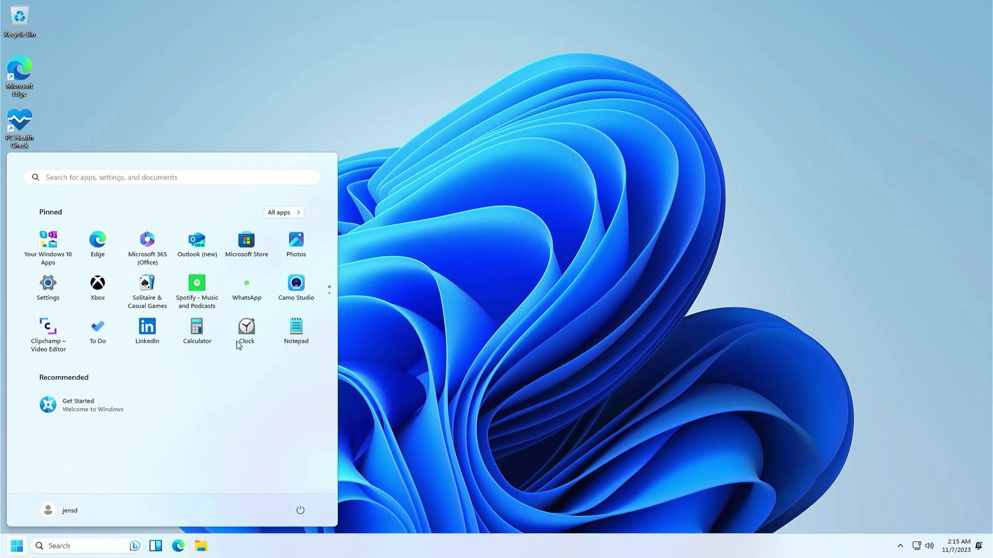
pyautogui.click(62, 291)
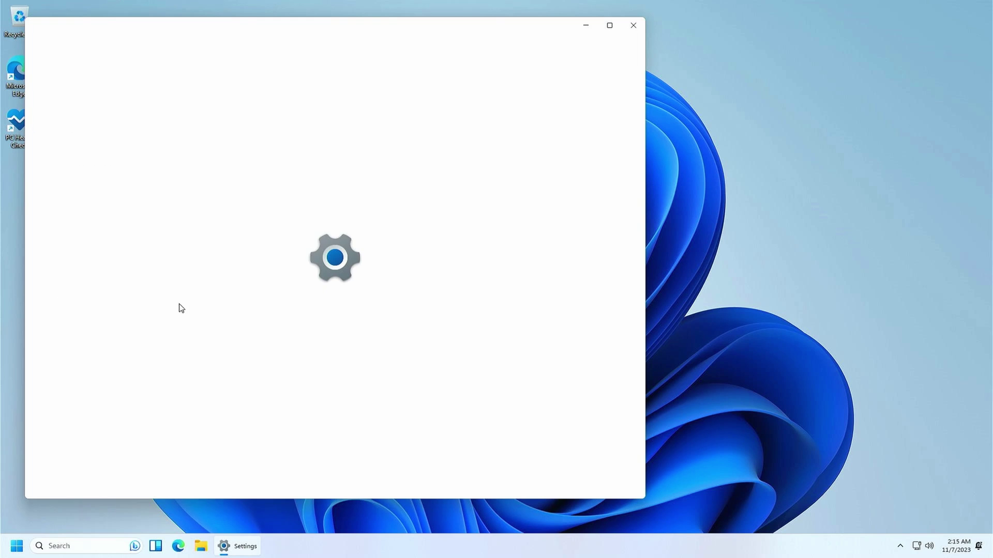
pyautogui.click(132, 358)
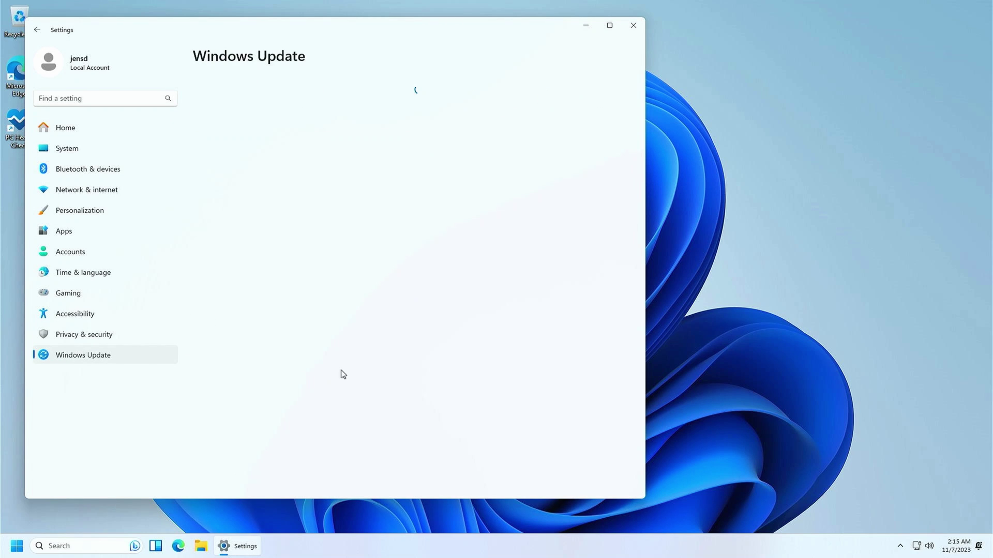
pyautogui.click(583, 103)
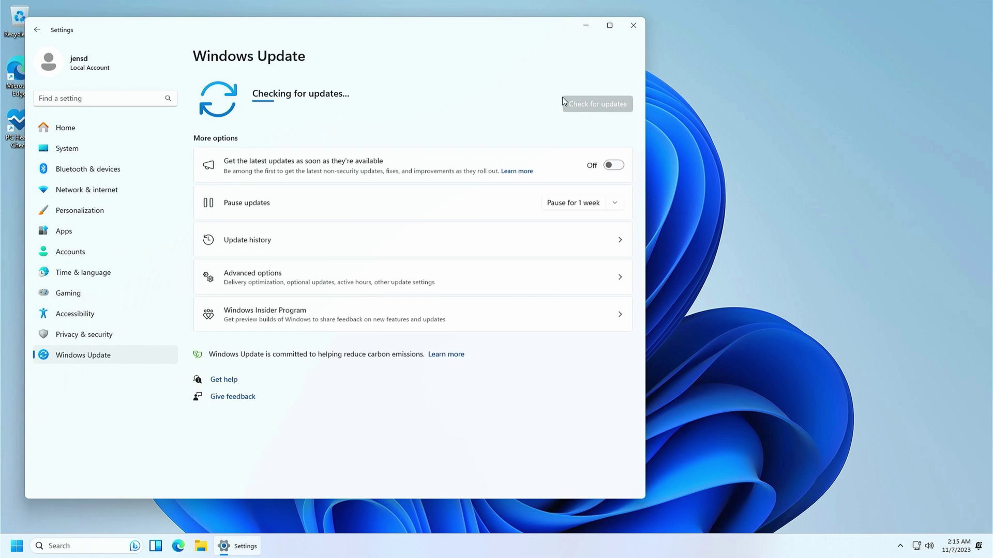